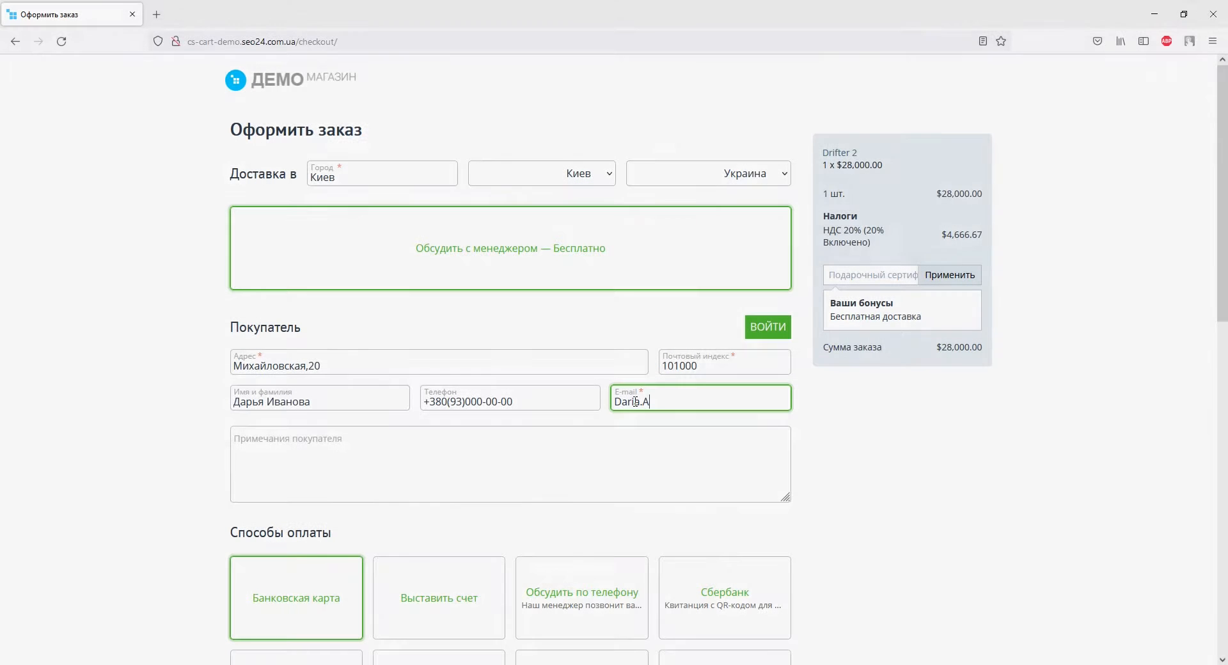
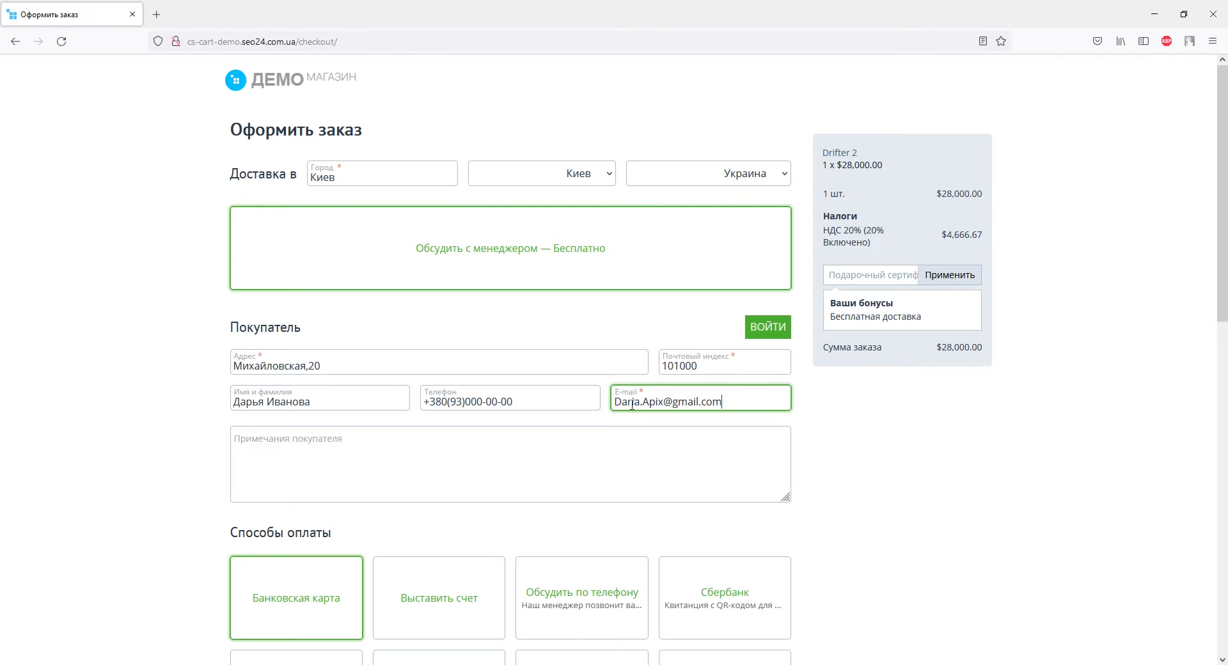
Fill in the customer's e-mail in the checkout form of the demo store order for Drifter 2
scroll(627, 415, down, 9)
scroll(626, 415, down, 3)
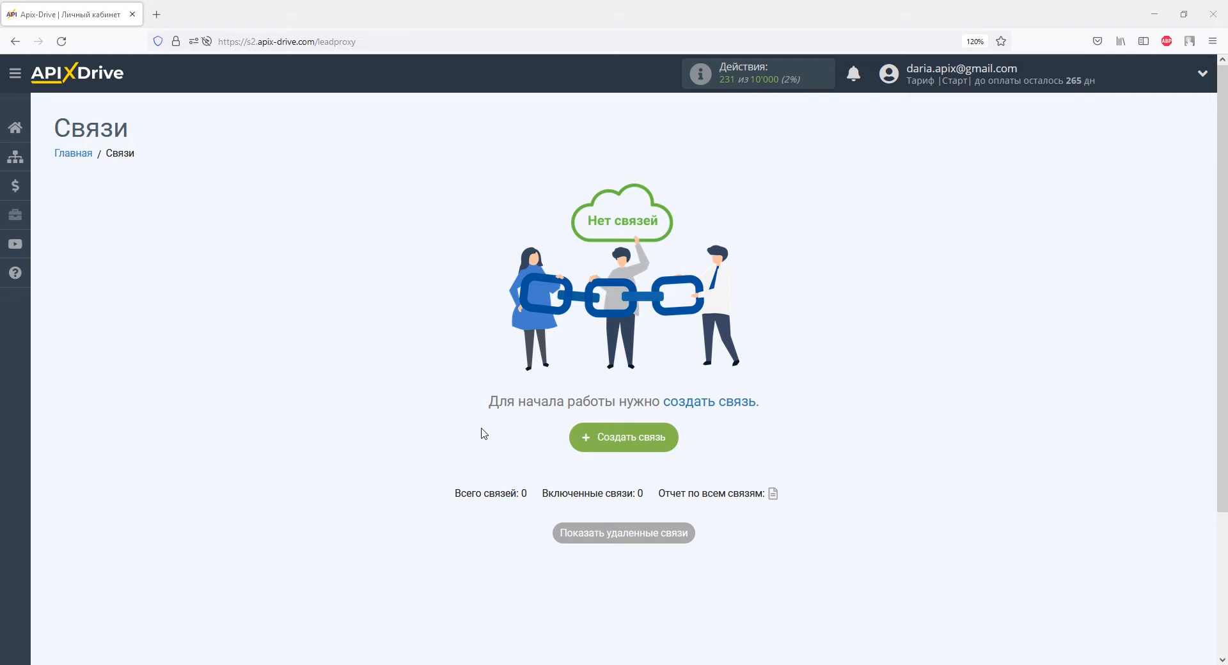
Create a new connection in ApiX-Drive and choose CS-Cart as its data source system
click(607, 442)
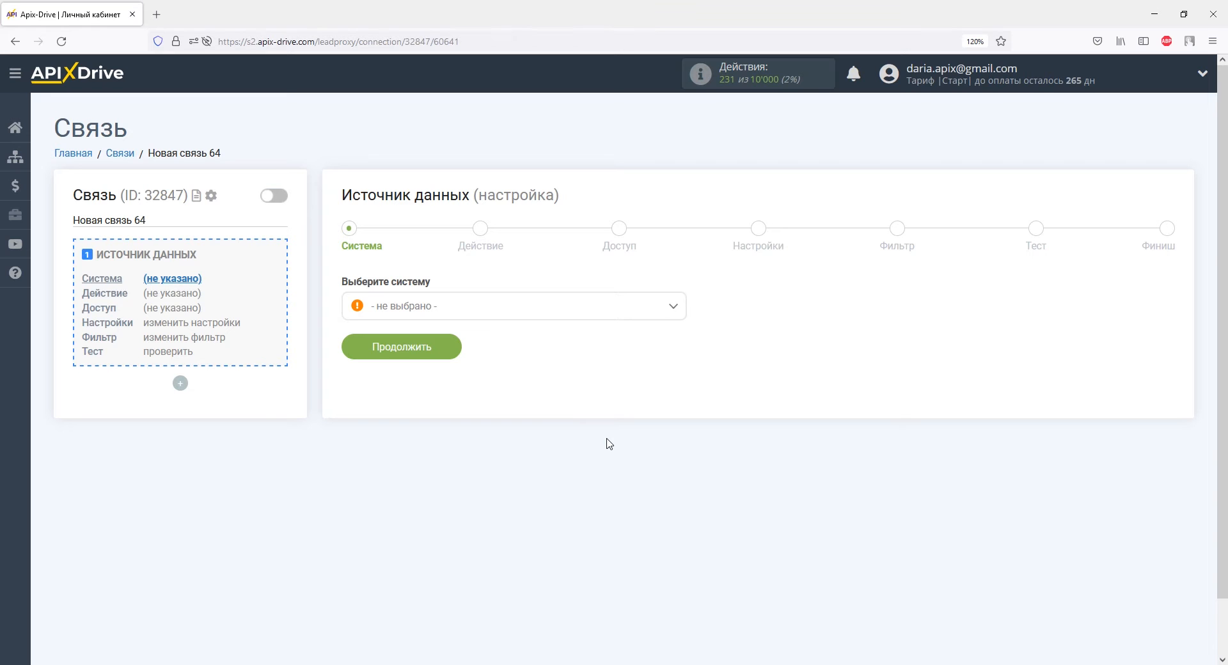
click(673, 306)
drag(679, 329, 641, 375)
click(409, 383)
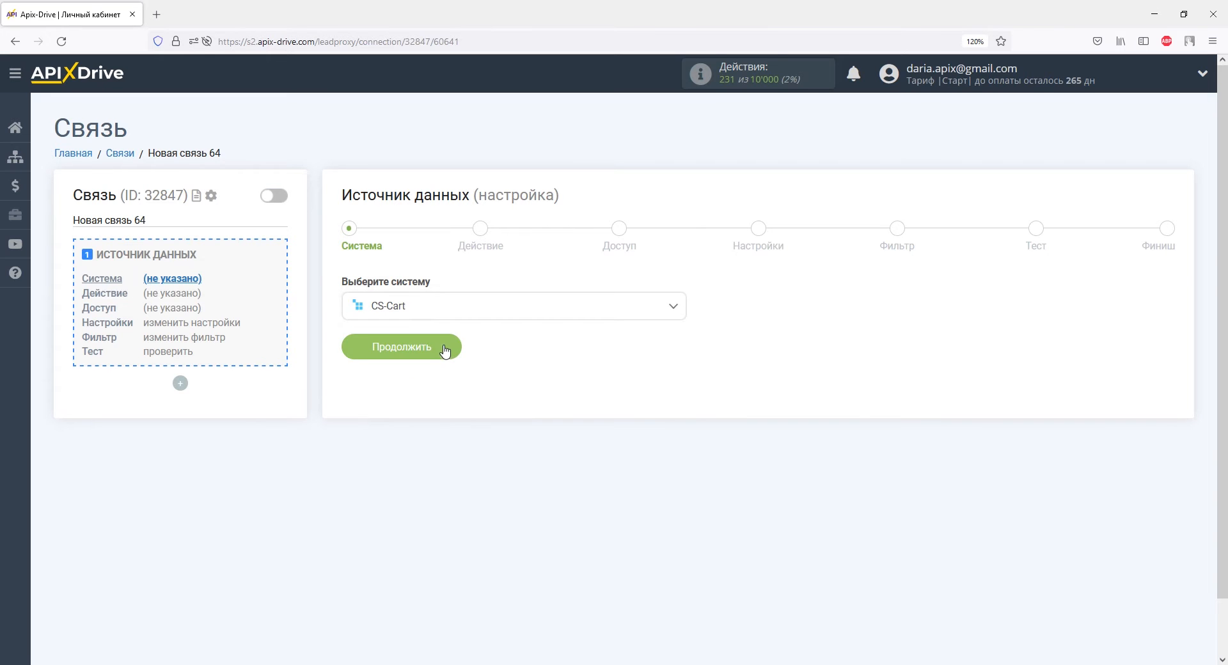
click(445, 351)
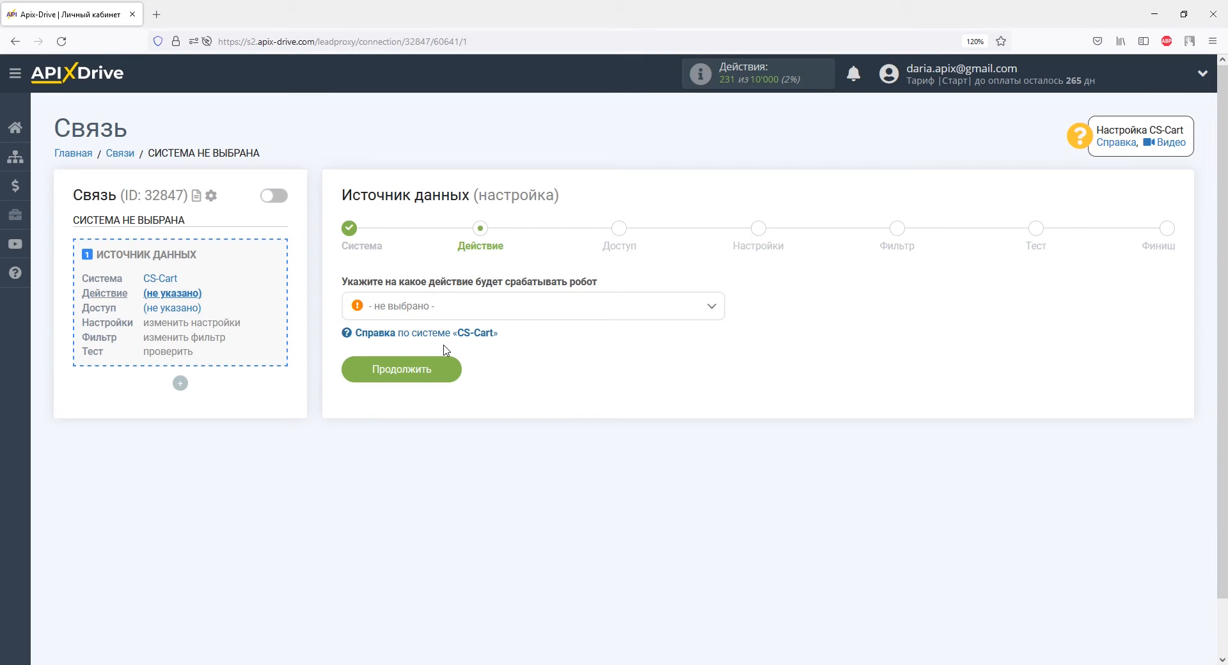
Set the data source action to "Загрузить заказы (новые)" and continue to the access stage
click(448, 312)
click(449, 397)
click(445, 366)
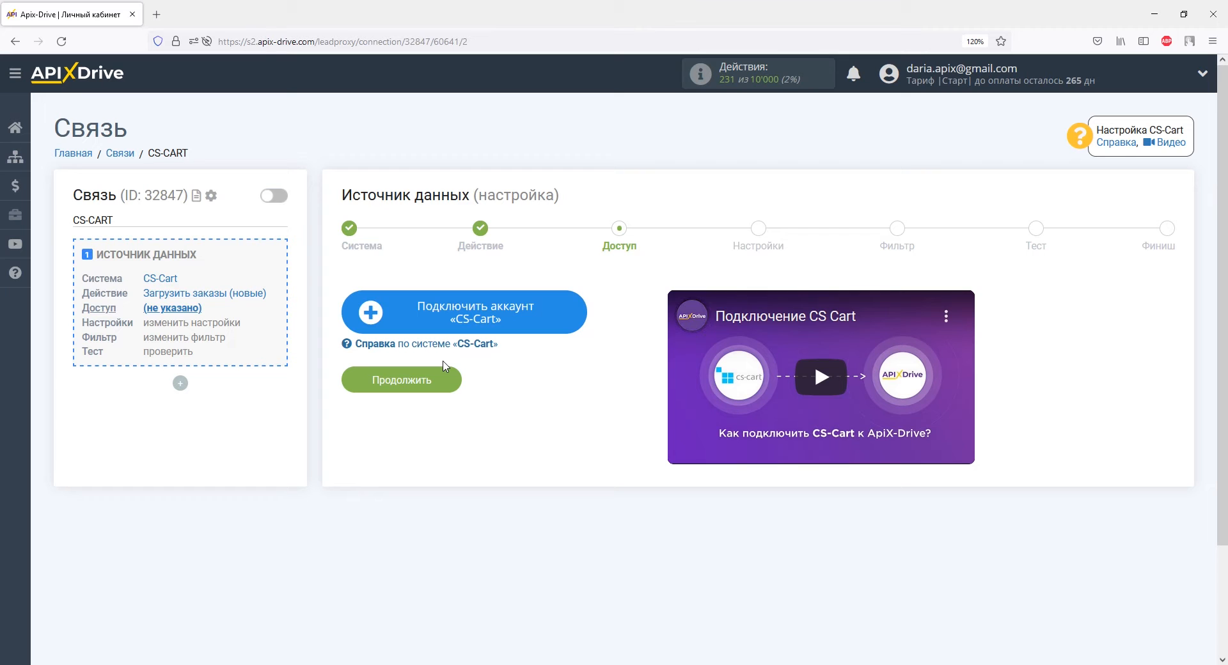
Start connecting a CS-Cart account, copying in the store's domain cs-cart-demo.seo24.com.ua and the account login
click(398, 307)
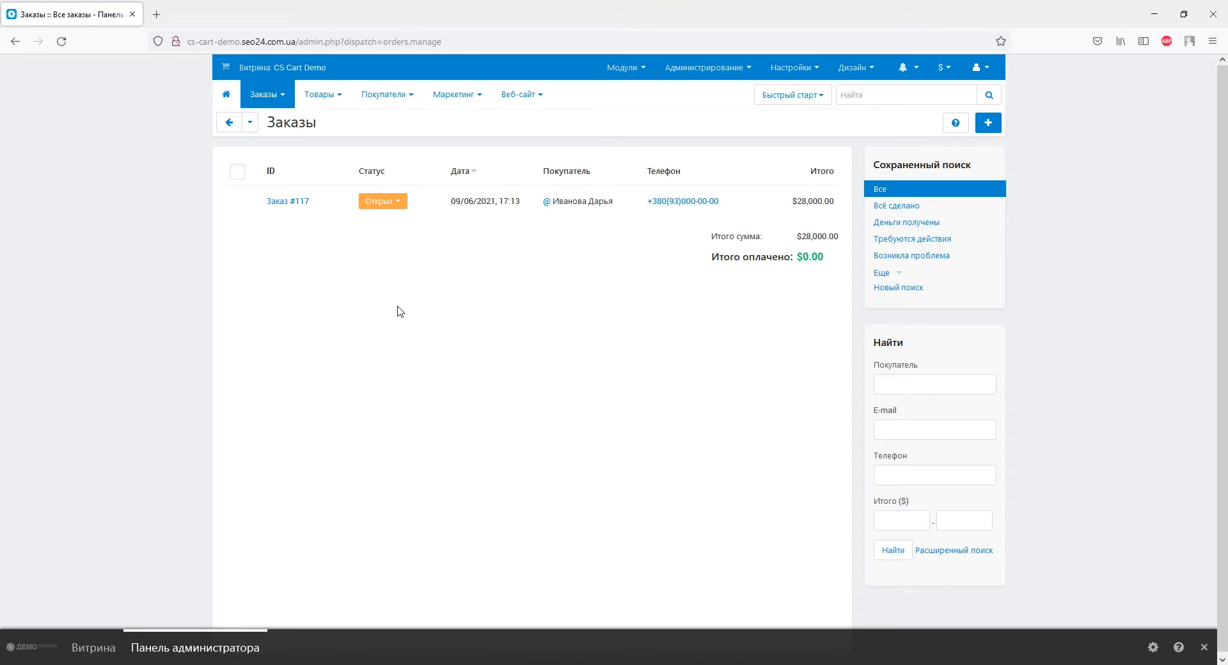
drag(188, 41, 296, 42)
right_click(296, 42)
click(329, 119)
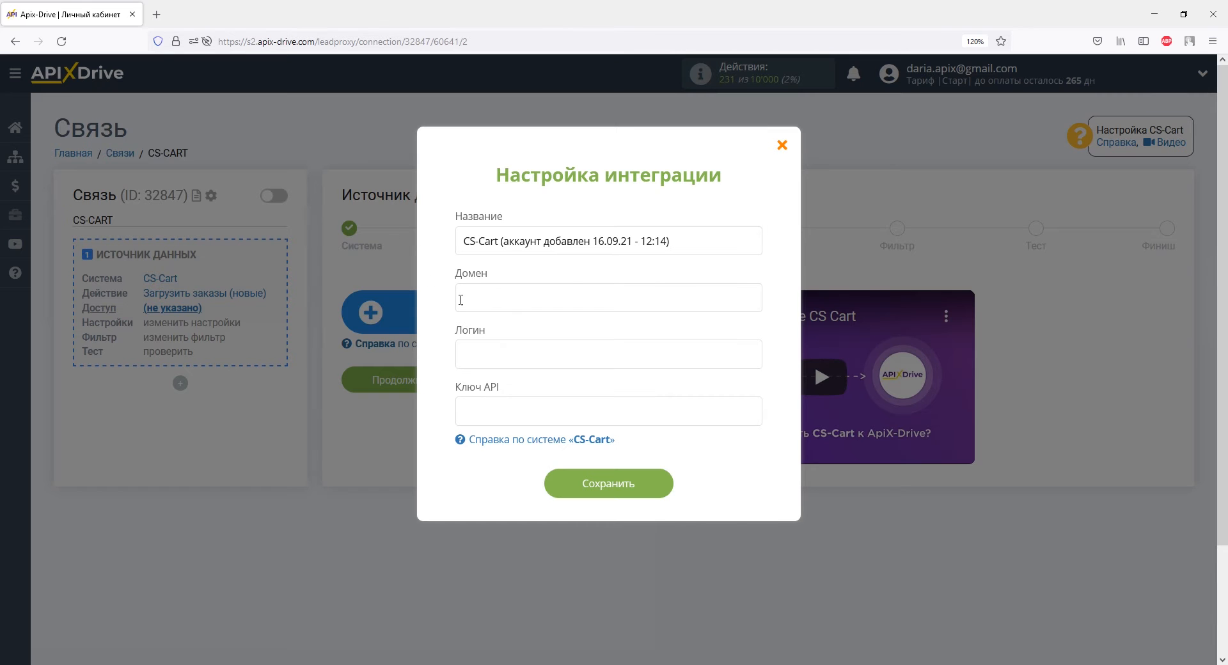
right_click(460, 300)
click(506, 387)
right_click(490, 354)
click(529, 447)
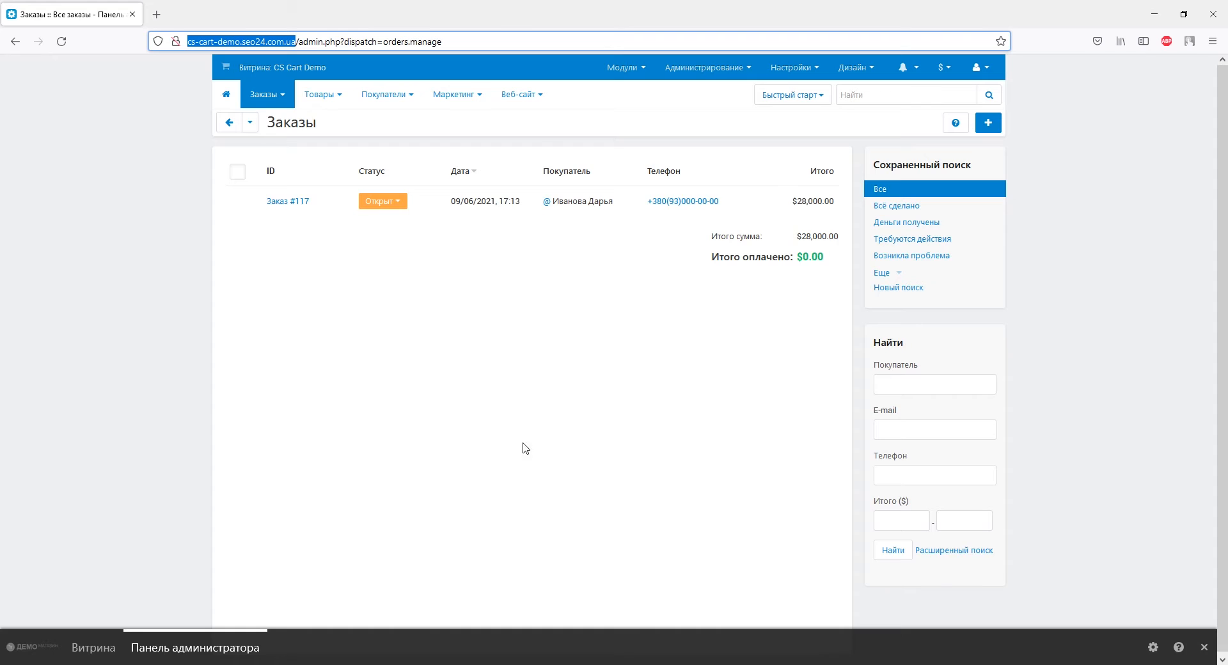
In the CS-Cart admin panel, open the main administrator's API access and generate a new API key
click(394, 96)
click(396, 122)
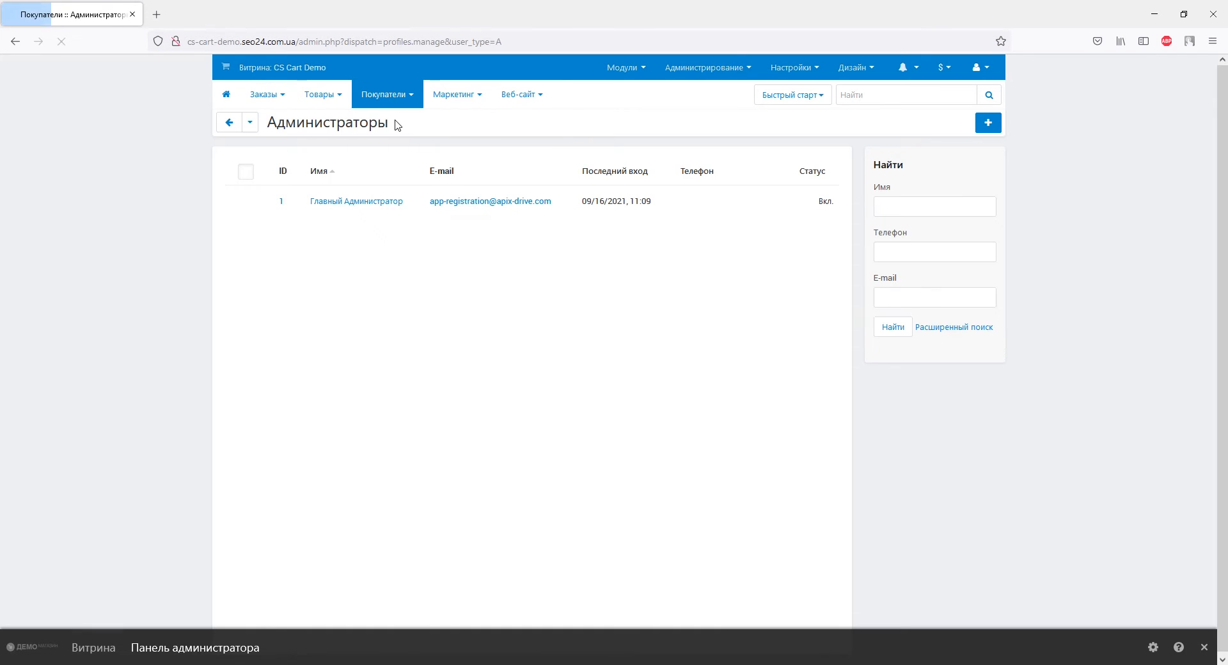
click(369, 202)
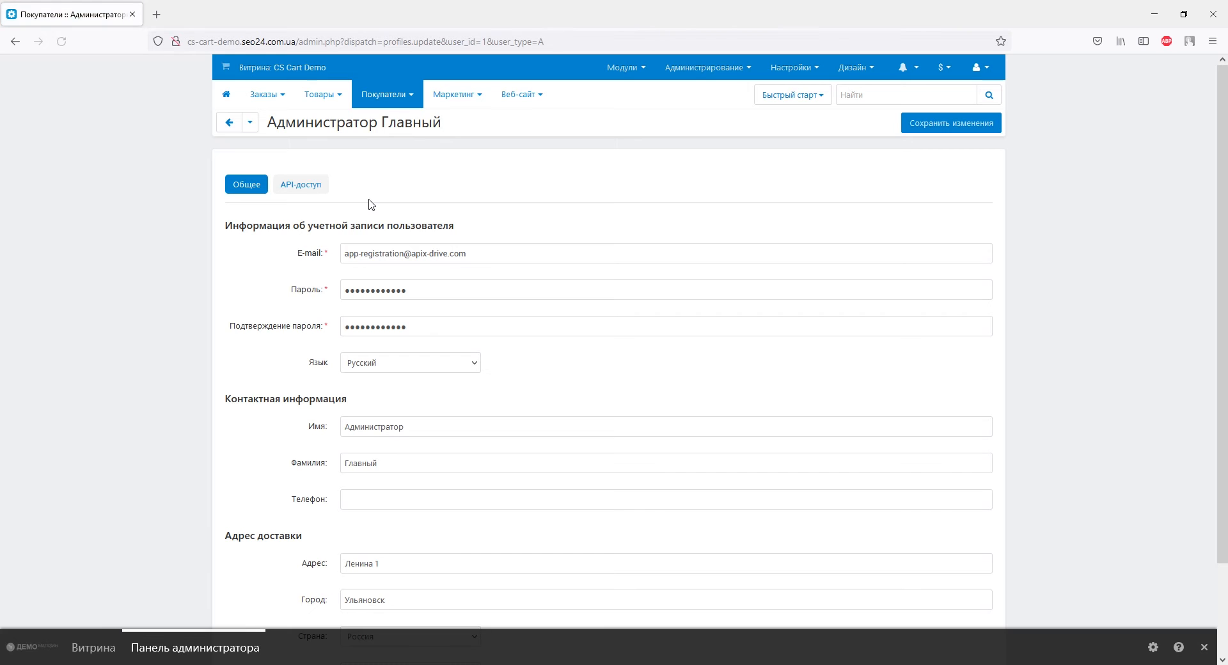
click(316, 185)
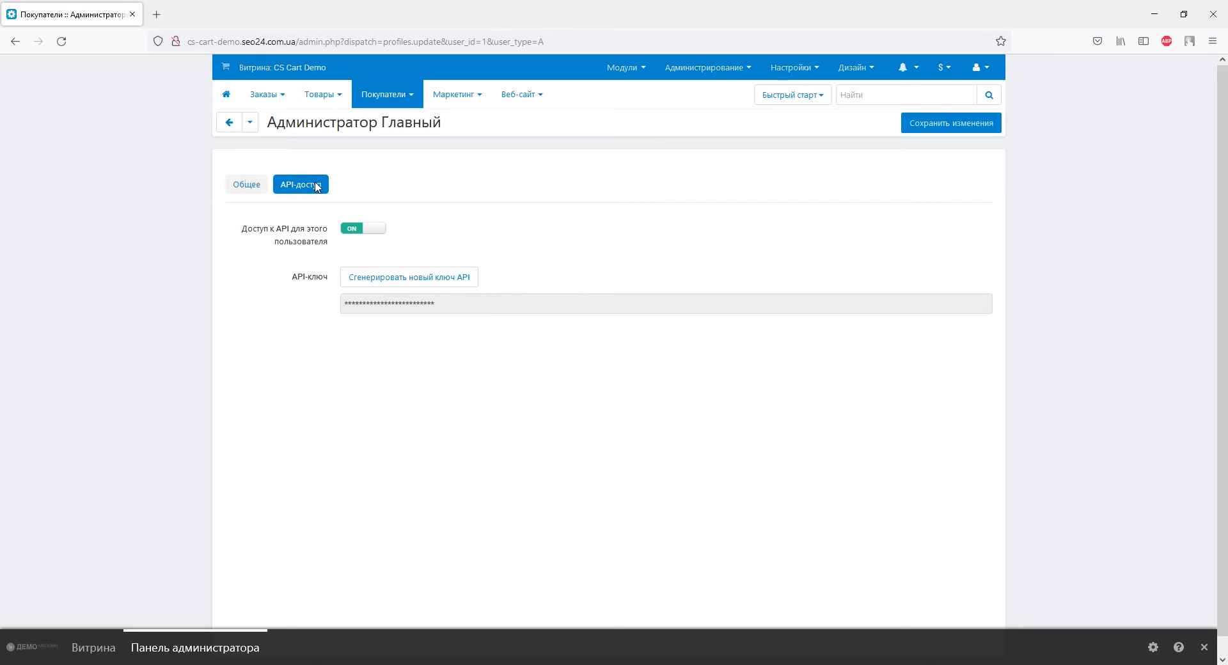
click(392, 282)
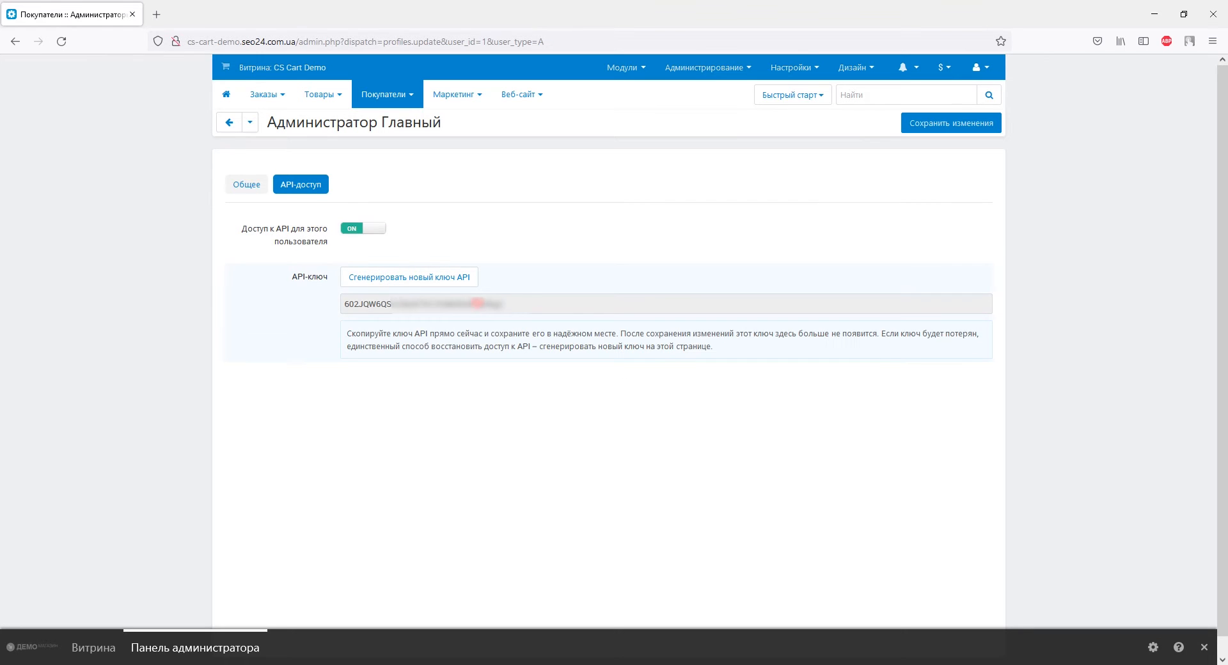
Copy the new API key and save the changes to the main administrator's profile
click(418, 303)
drag(443, 304, 344, 307)
right_click(344, 308)
click(369, 425)
click(907, 126)
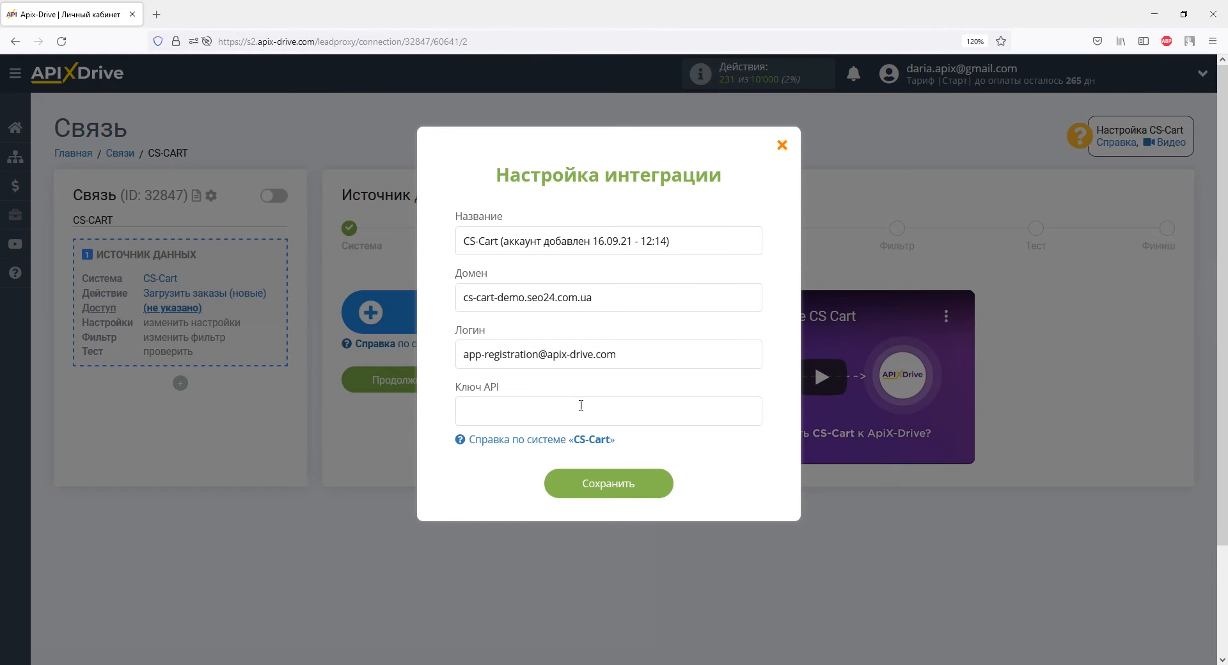
Paste the API key into the CS-Cart integration form in ApiX-Drive and save the account
right_click(579, 401)
click(601, 502)
click(608, 484)
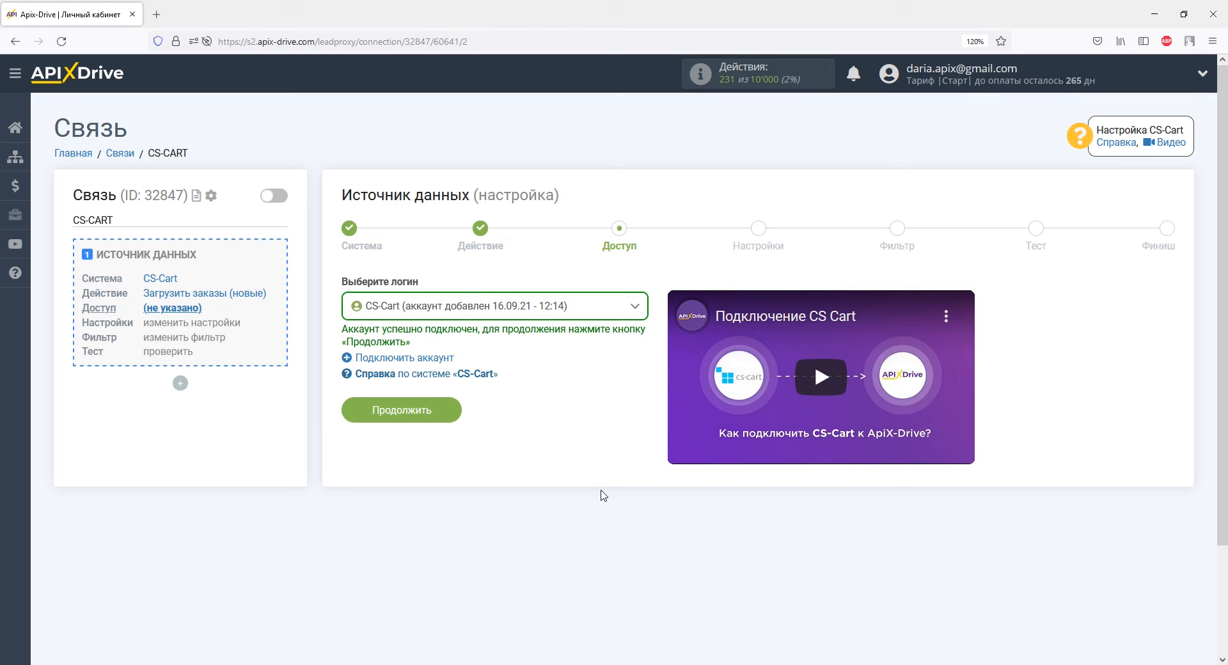
Continue with the added CS-Cart account through the settings and filter stages, adding no filter condition
click(446, 411)
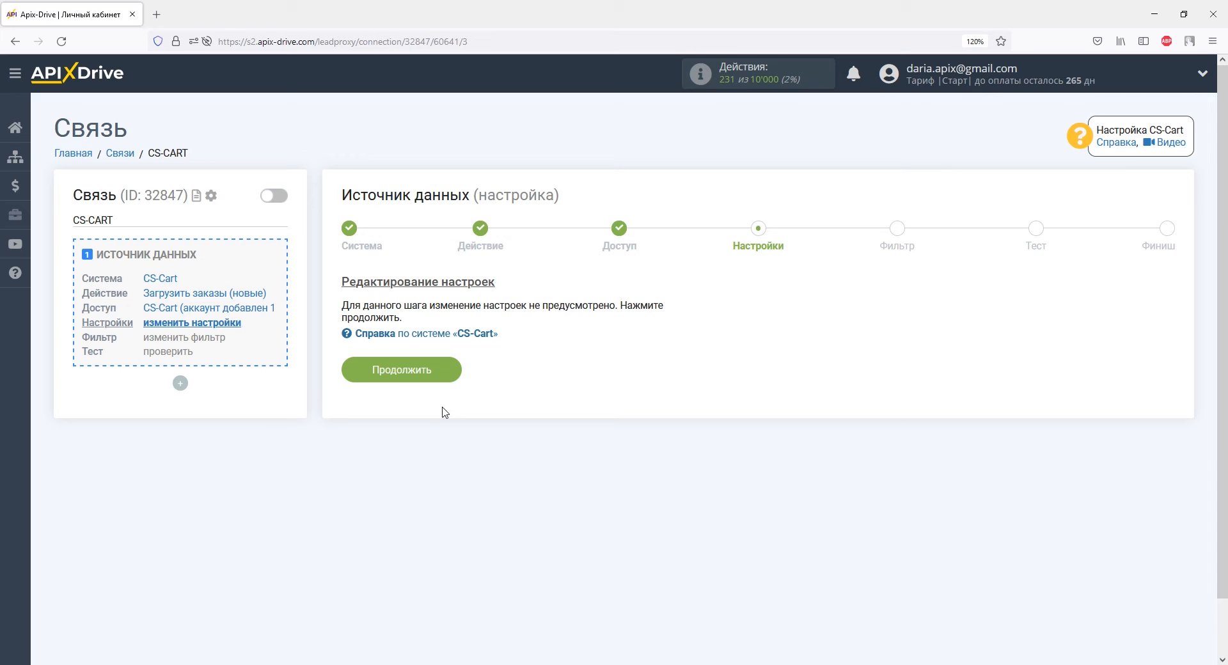
click(440, 363)
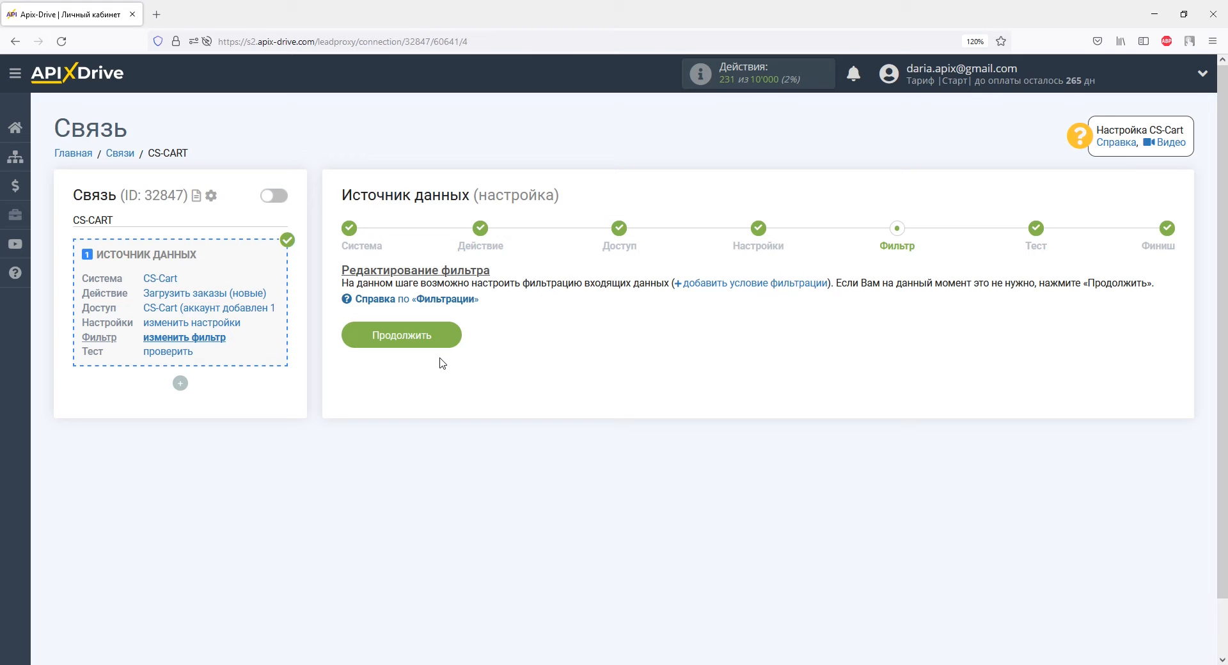
click(439, 335)
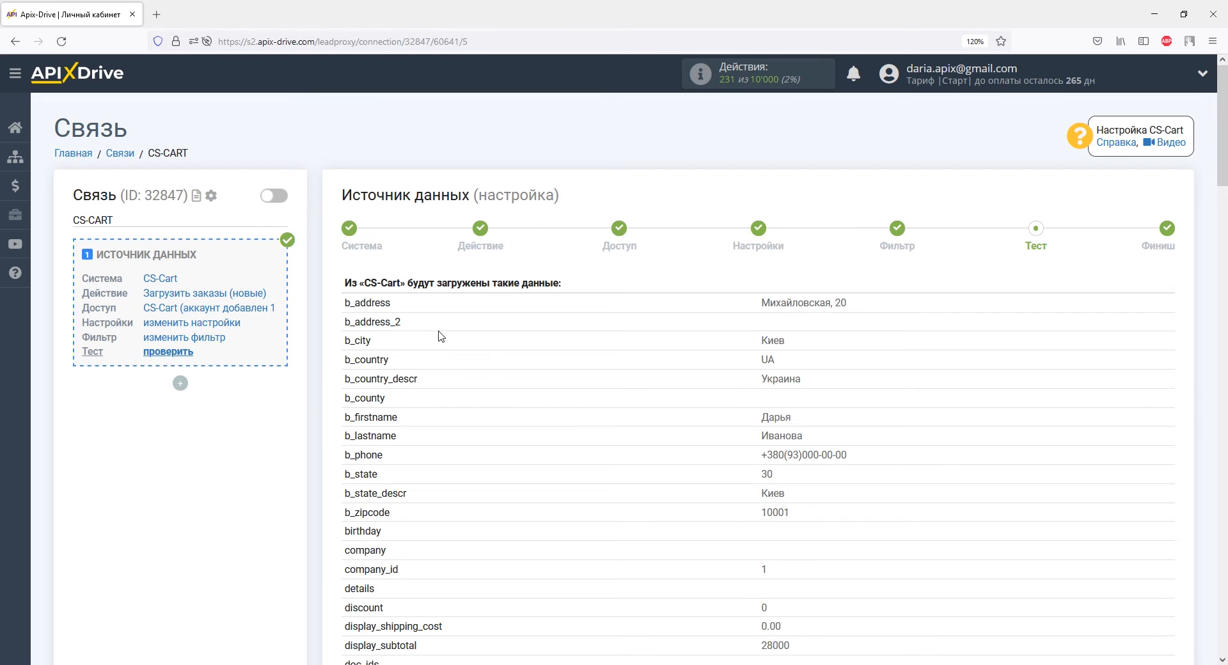
Review the CS-Cart test order data, complete the data source and start the data reception setup
scroll(439, 335, down, 9)
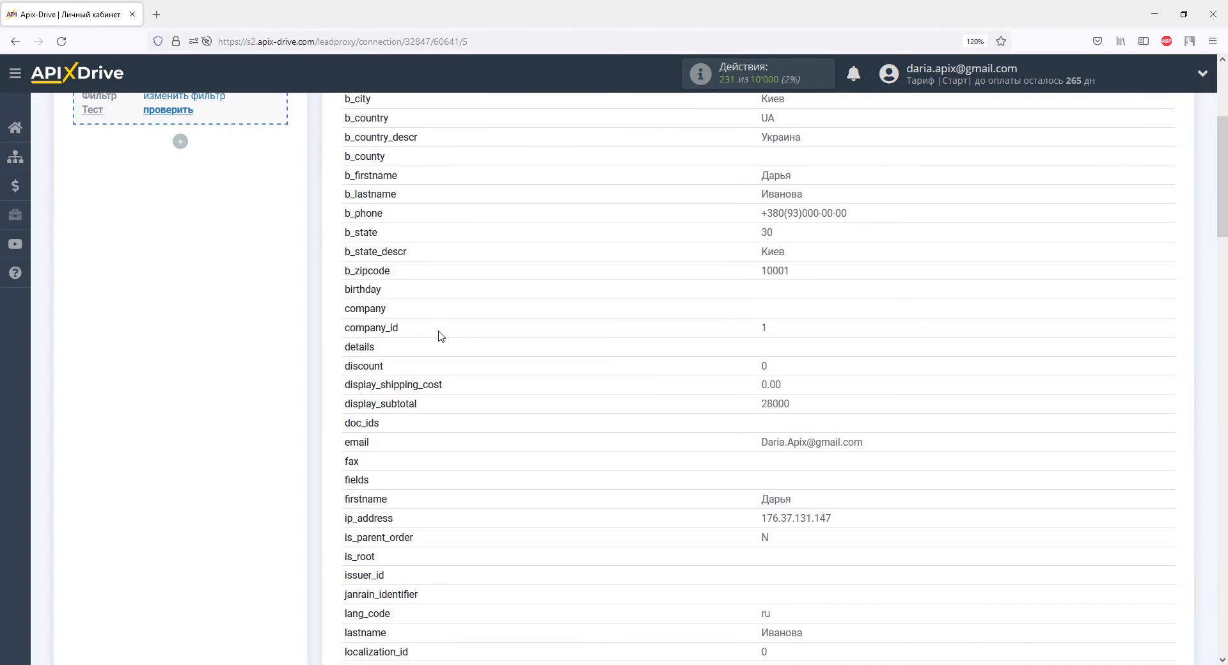
scroll(439, 335, down, 5)
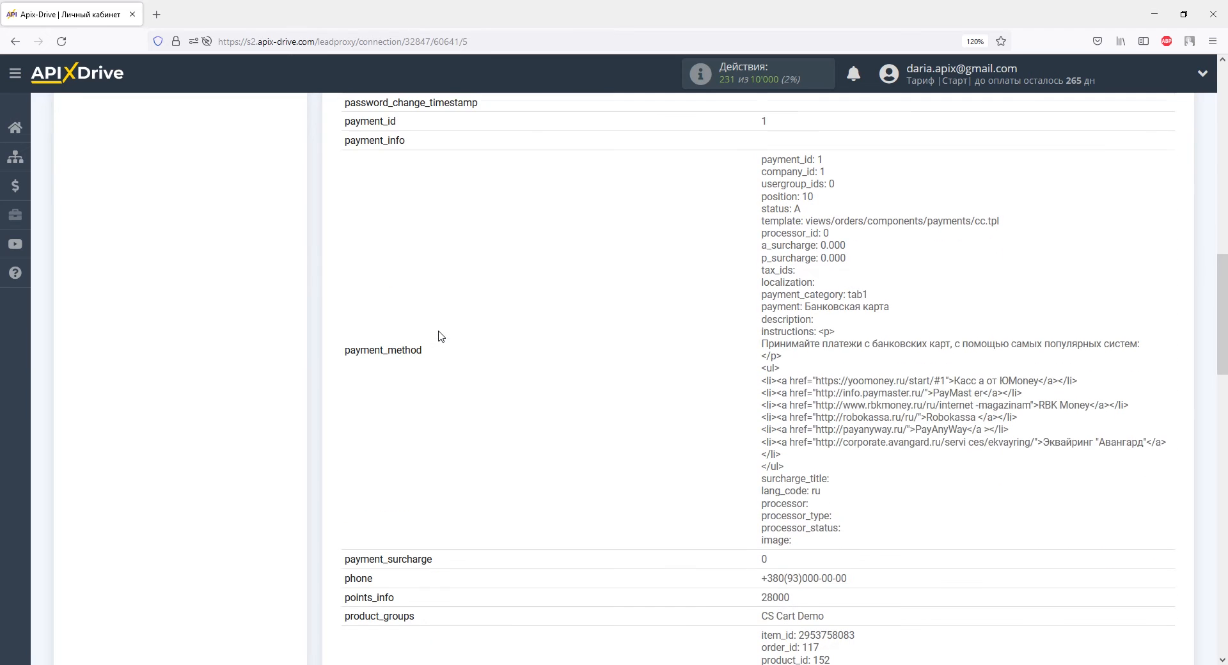
scroll(439, 335, down, 5)
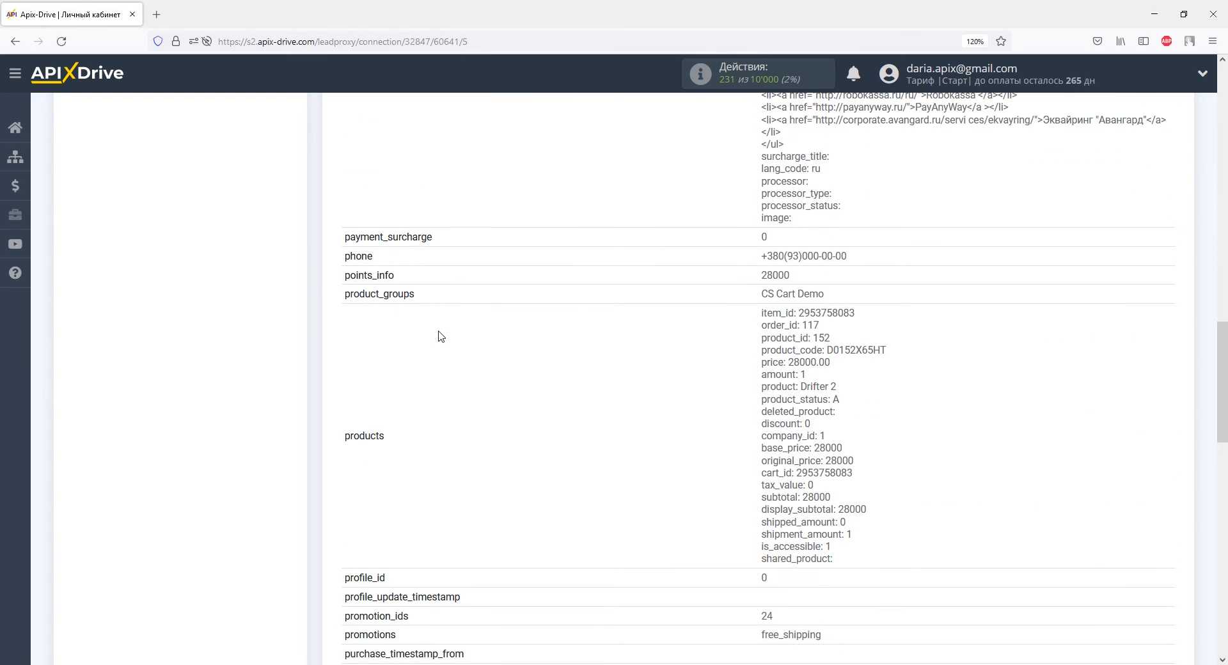
scroll(440, 335, down, 5)
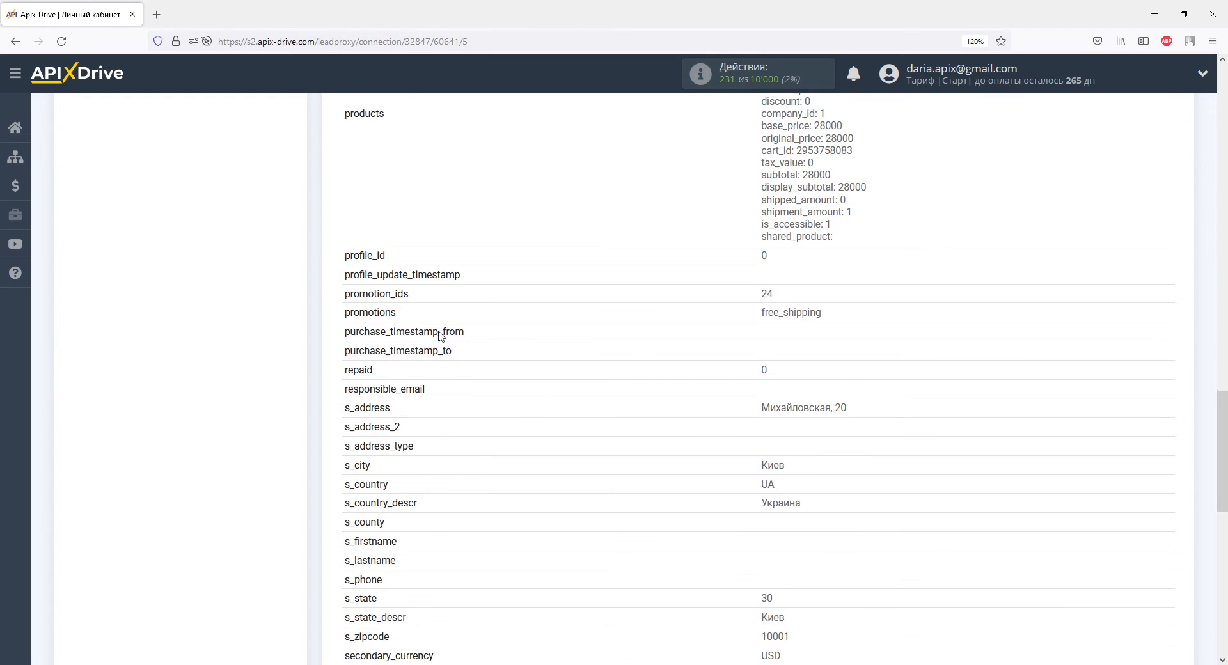
scroll(440, 335, down, 10)
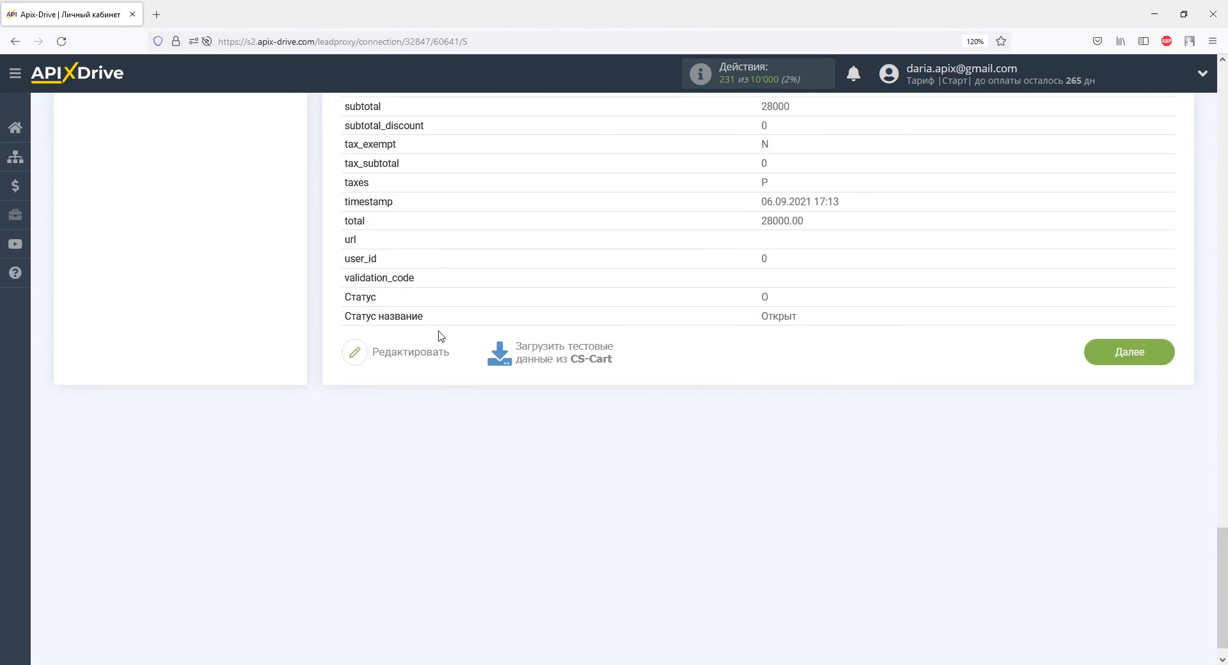
click(1095, 347)
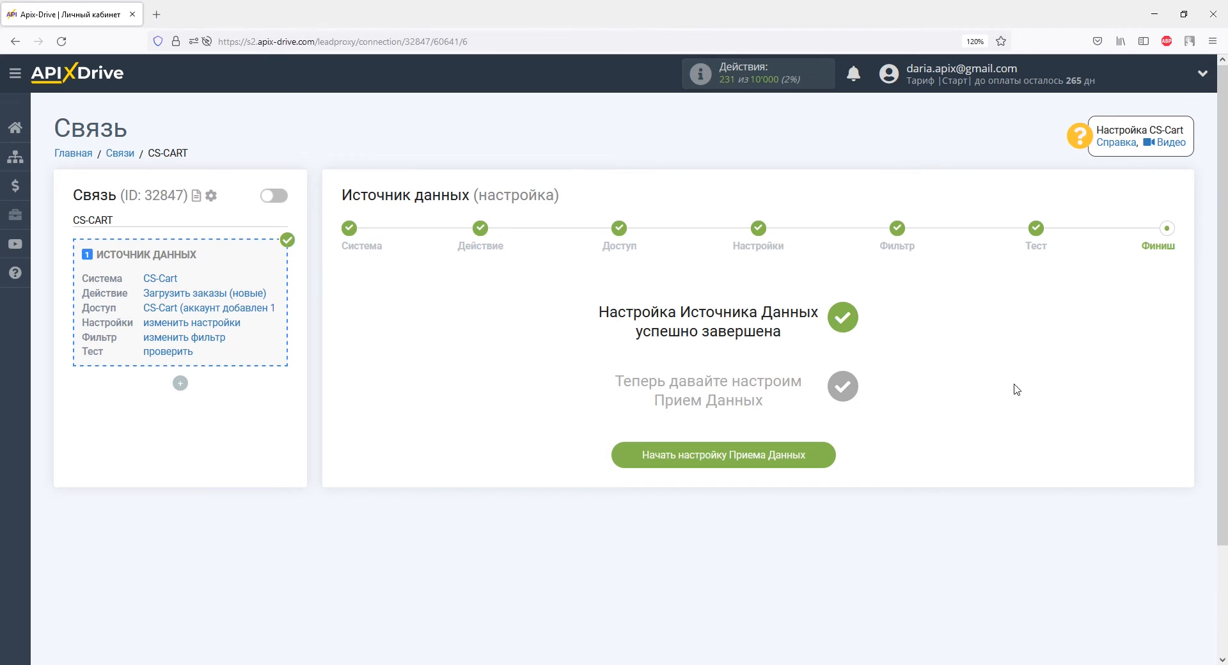
click(816, 455)
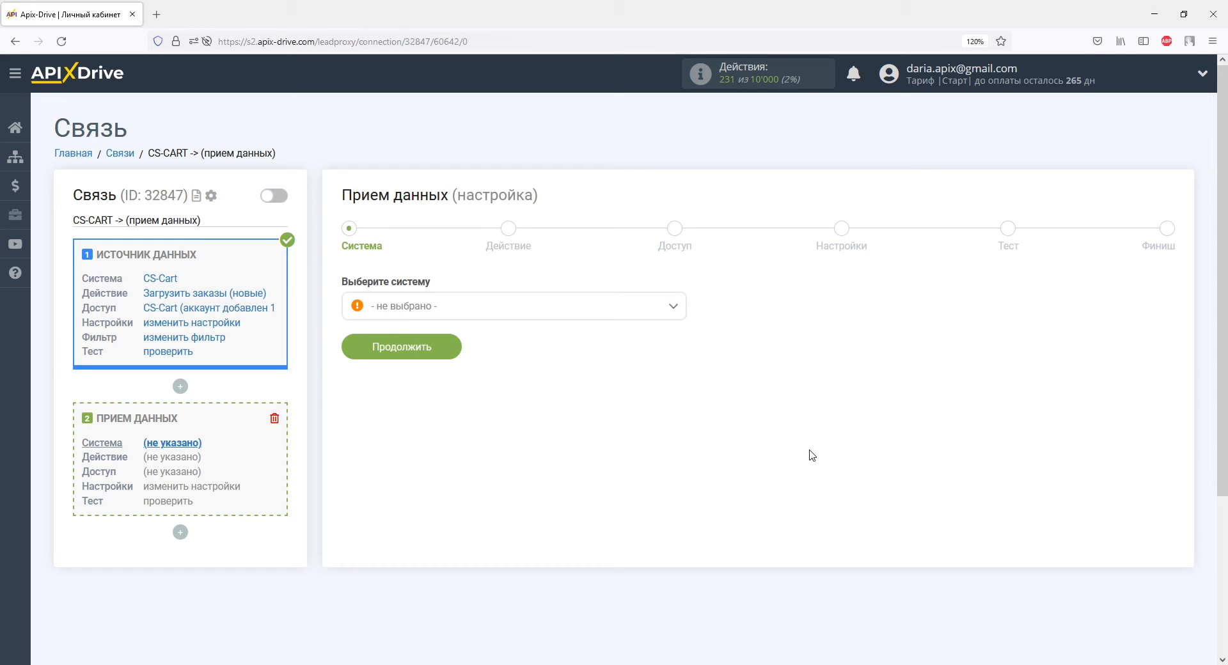
Choose LP-CRM as the system that receives the data and continue to the action stage
click(672, 308)
drag(680, 335, 681, 392)
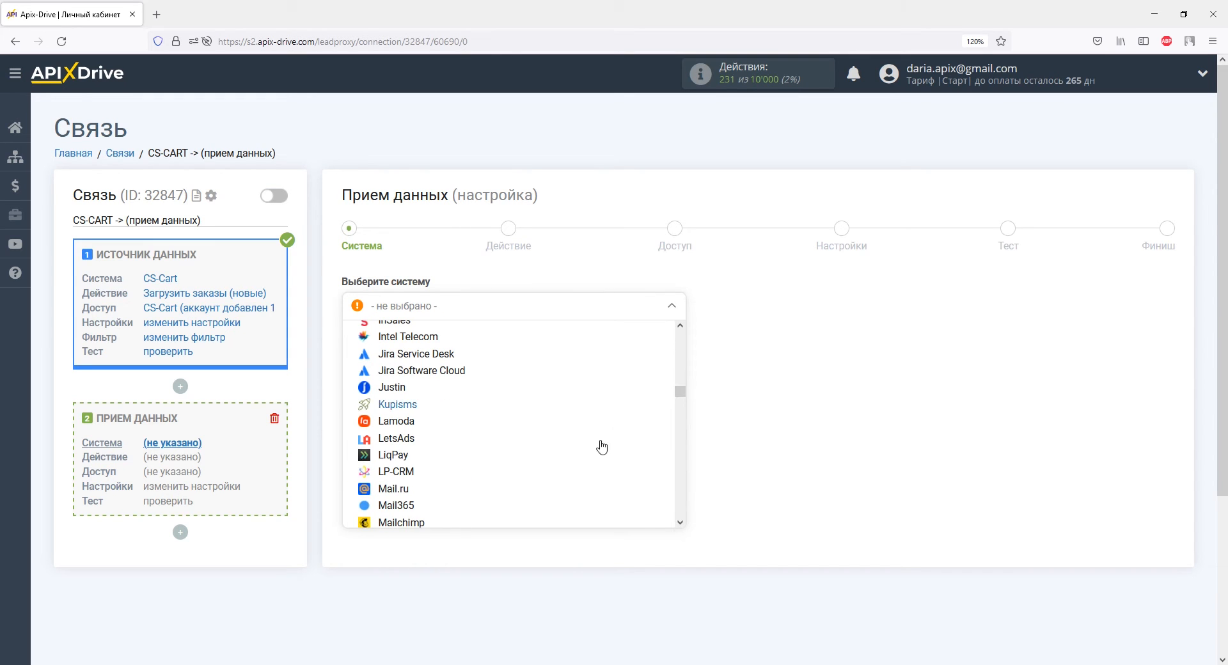
click(419, 471)
click(444, 350)
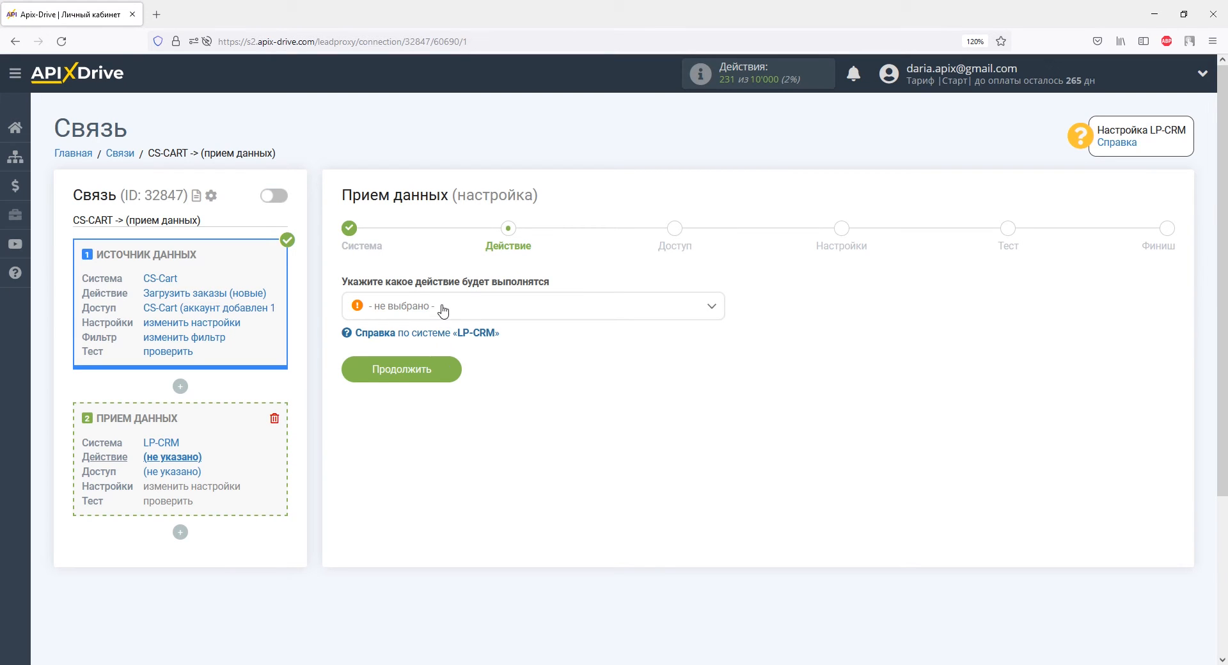
Set the LP-CRM action to "Отправка заказов" and continue to the access stage
click(441, 307)
click(446, 381)
click(440, 371)
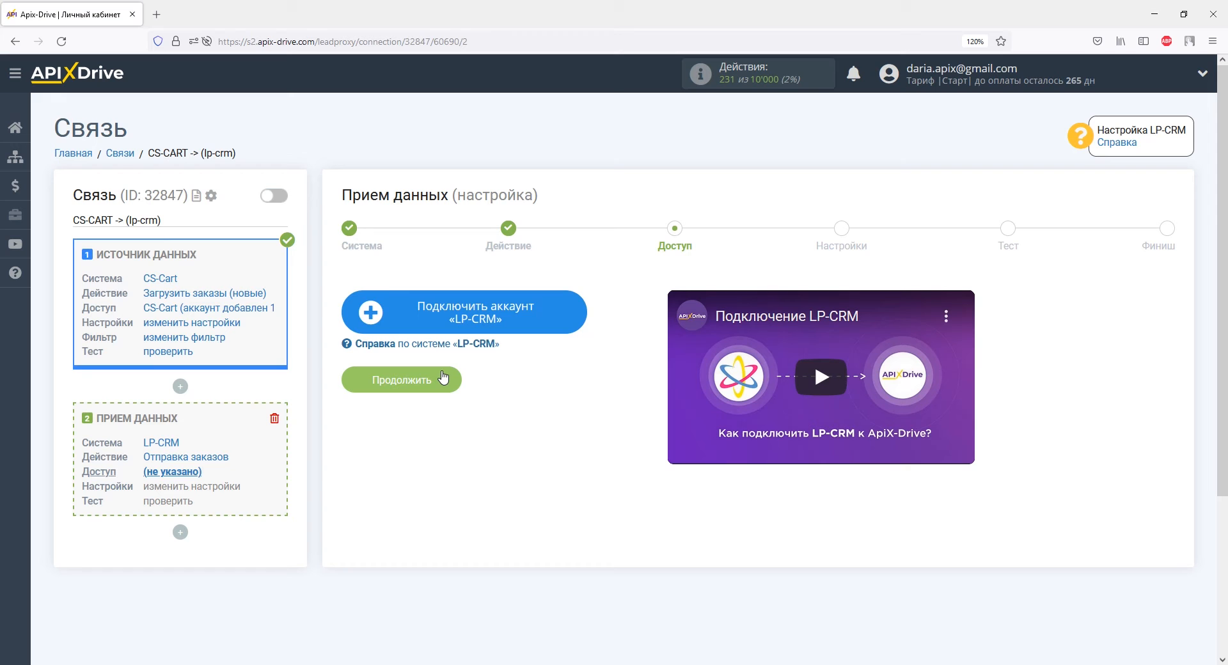
Start connecting an LP-CRM account and copy the CRM's address apixdrive1.lp-crm.biz into its API domain
click(400, 309)
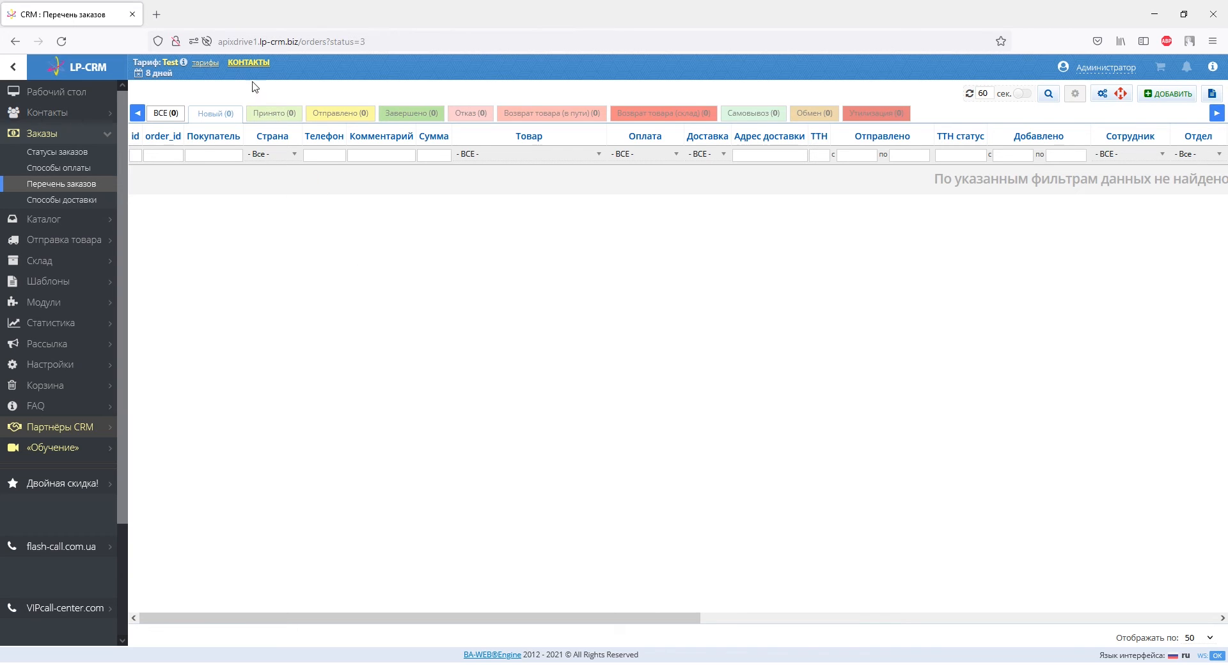
drag(219, 42, 300, 45)
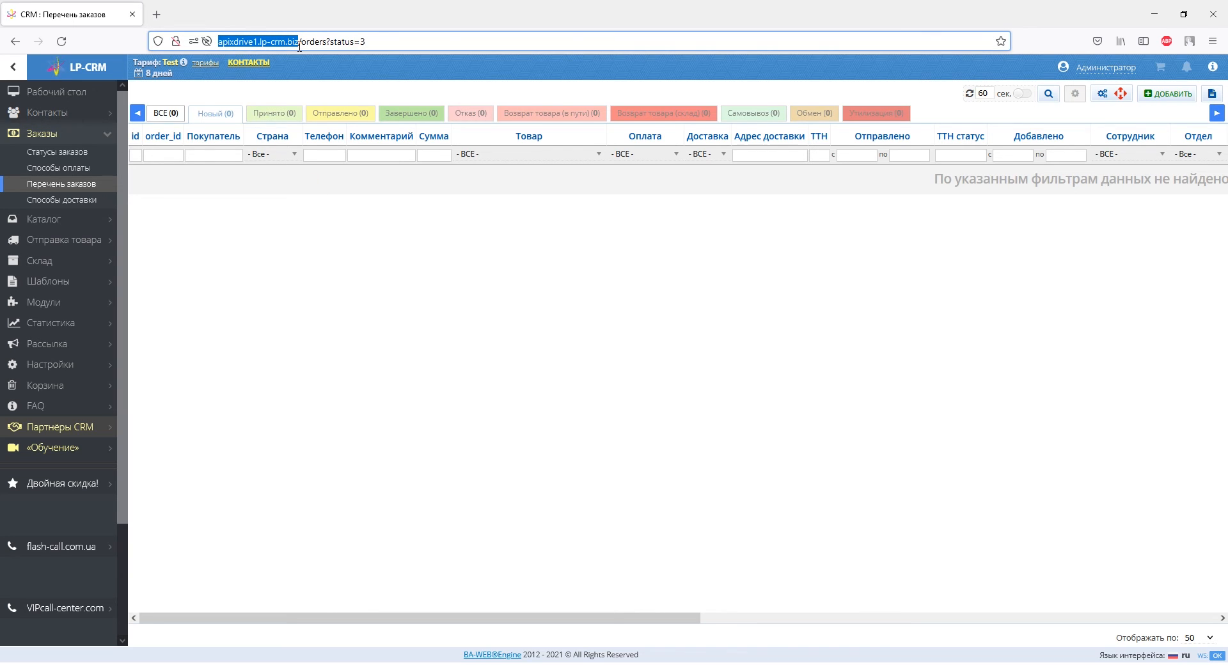
right_click(300, 45)
click(316, 121)
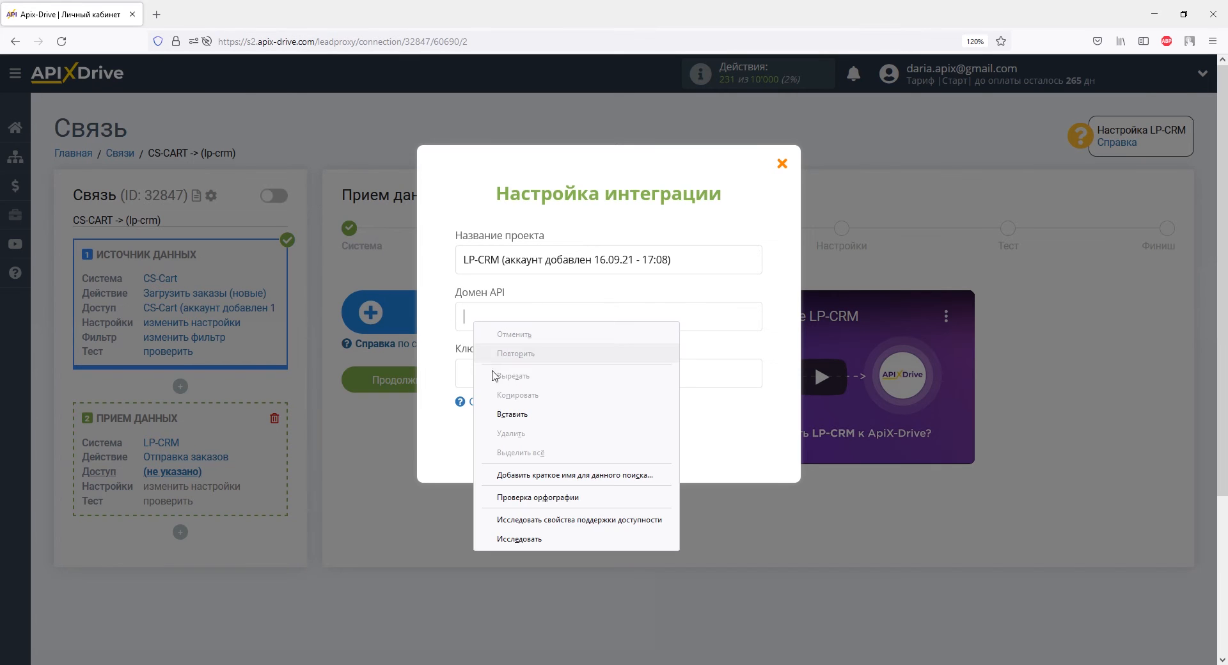
click(505, 414)
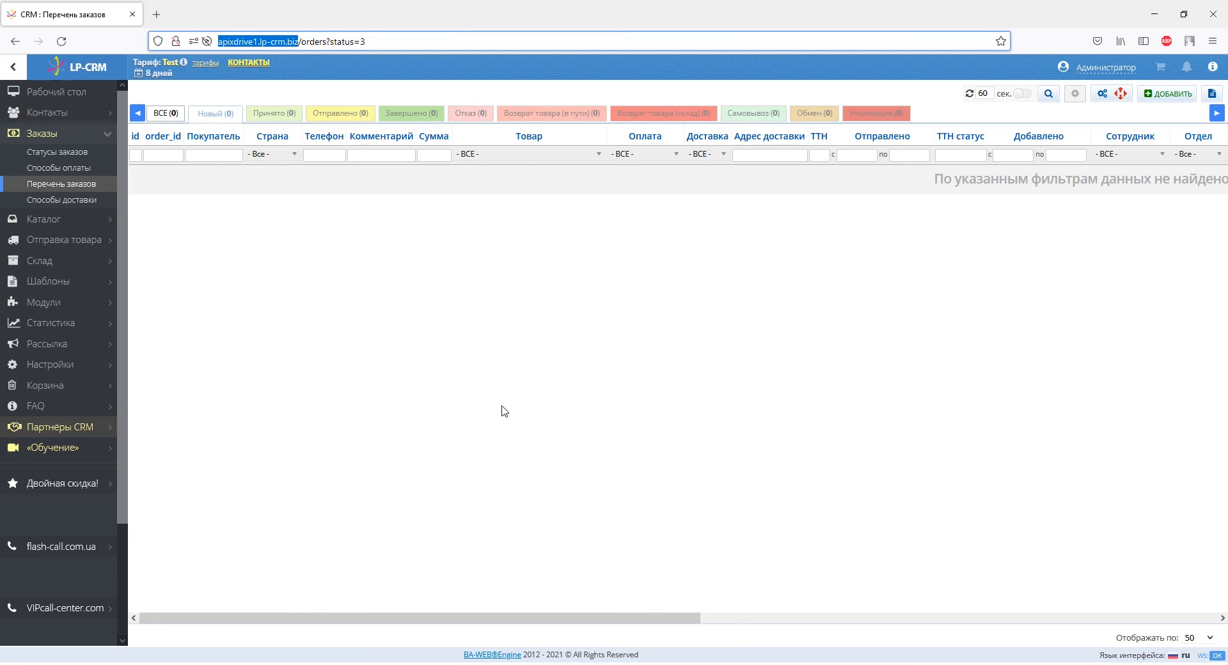
Generate a new CRM API key in the LP-CRM system settings, copy it and save the settings
click(89, 368)
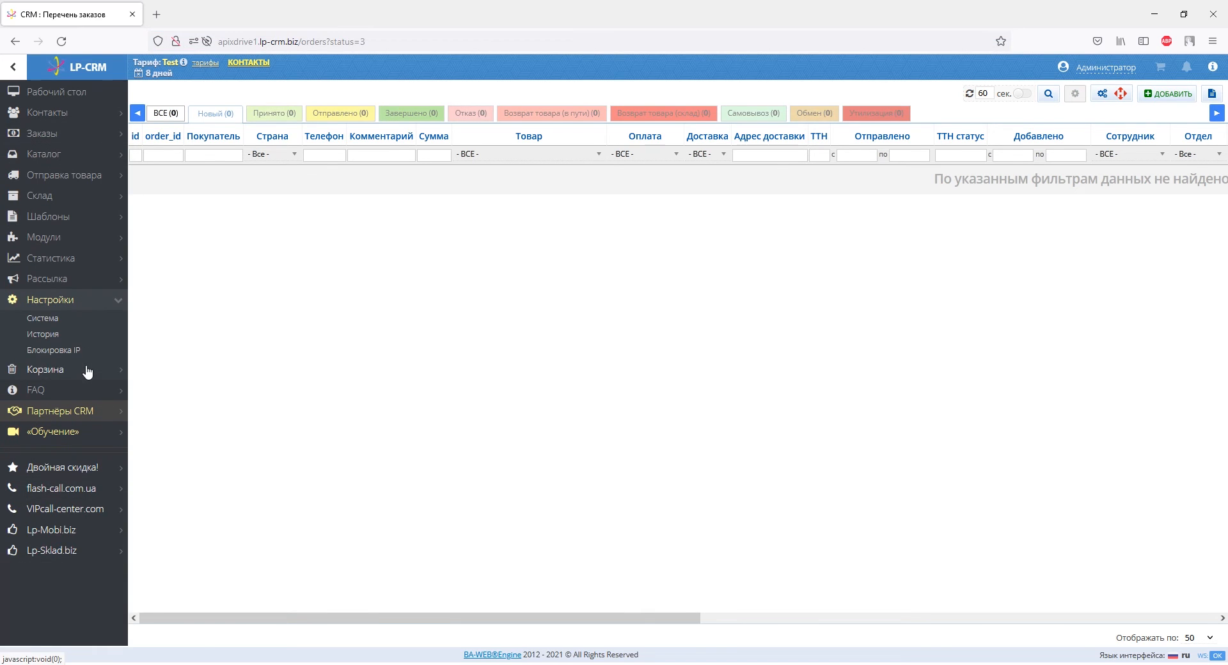
click(46, 318)
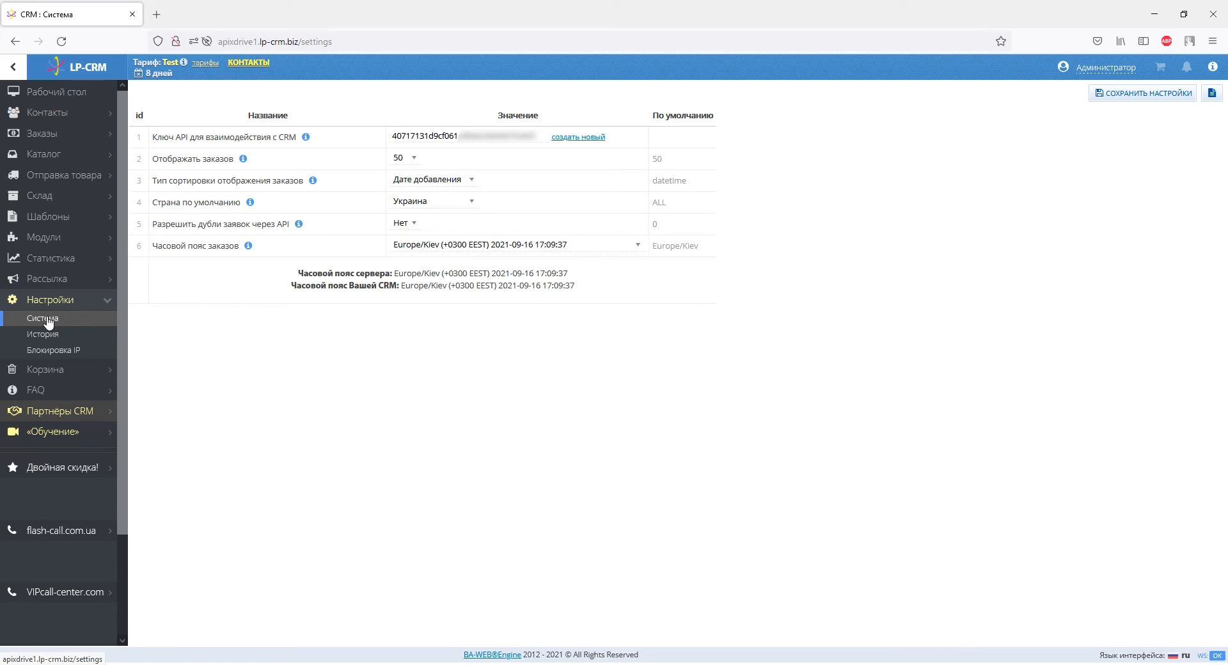
click(558, 138)
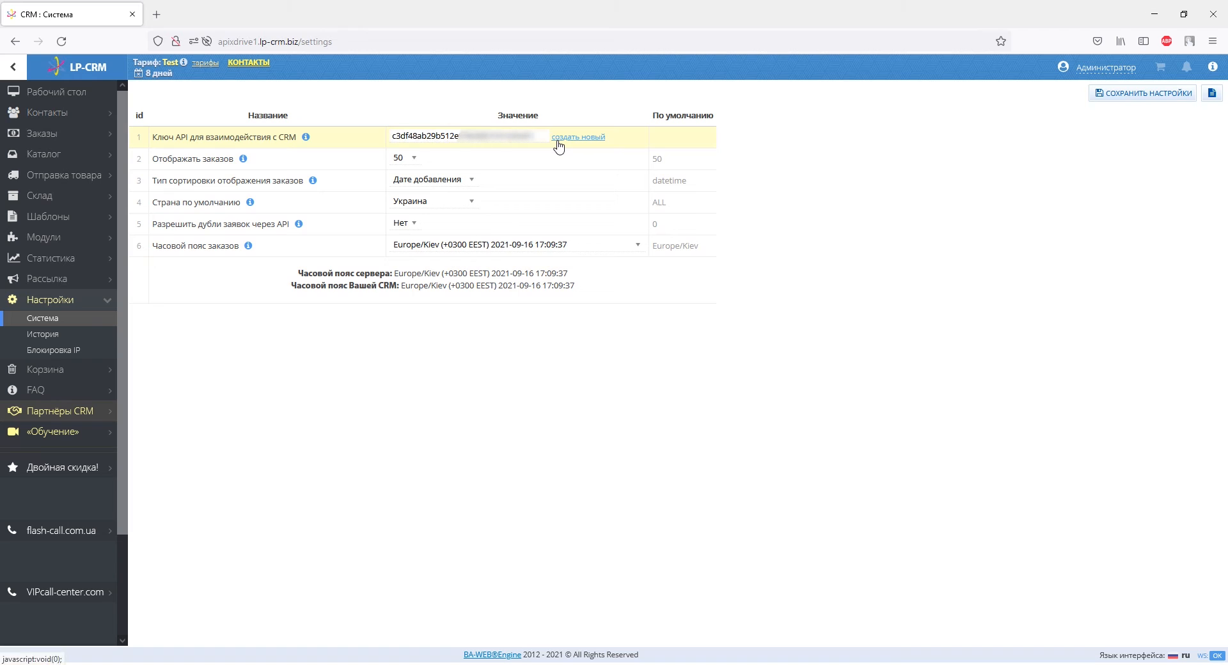
drag(547, 138, 392, 138)
right_click(393, 137)
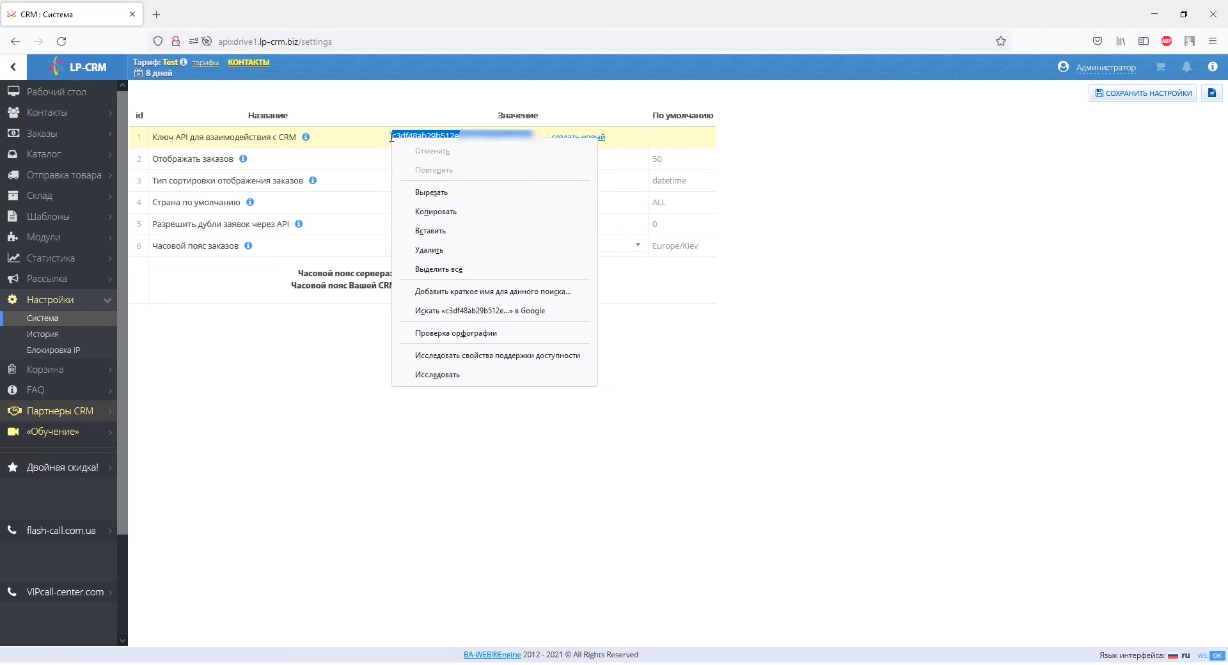
click(425, 214)
click(1114, 97)
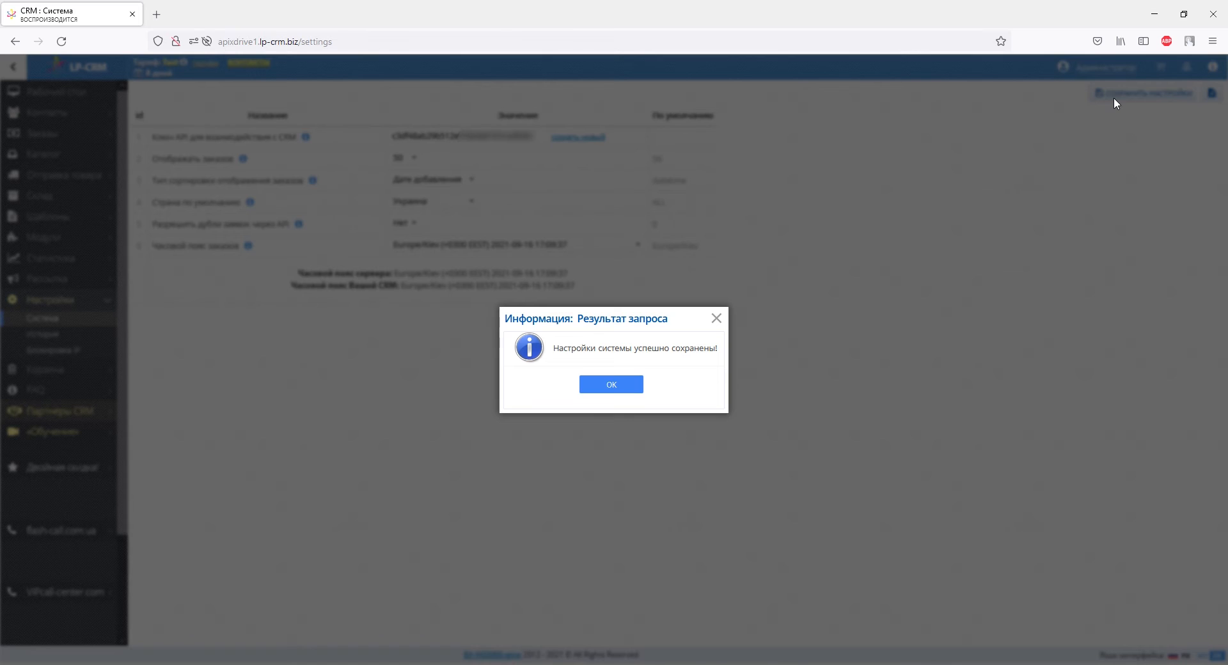
Switch to ApiX-Drive, paste the API key to connect the LP-CRM account and continue to the settings stage
key(alt+Tab)
right_click(574, 371)
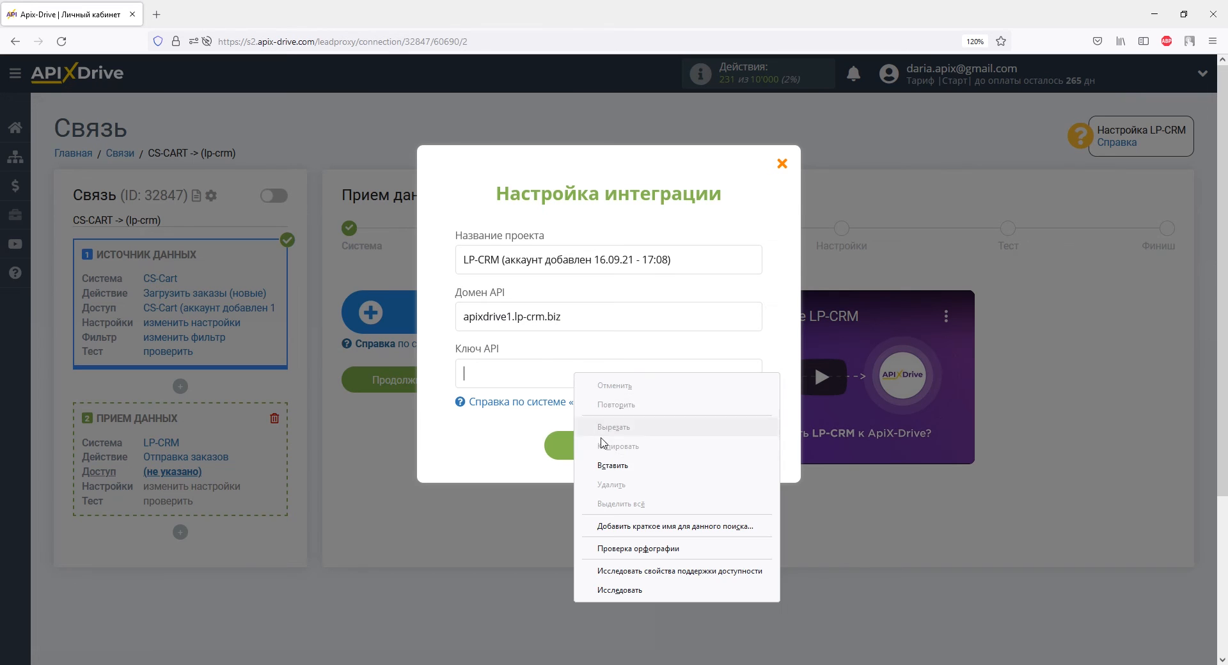
click(598, 469)
click(618, 445)
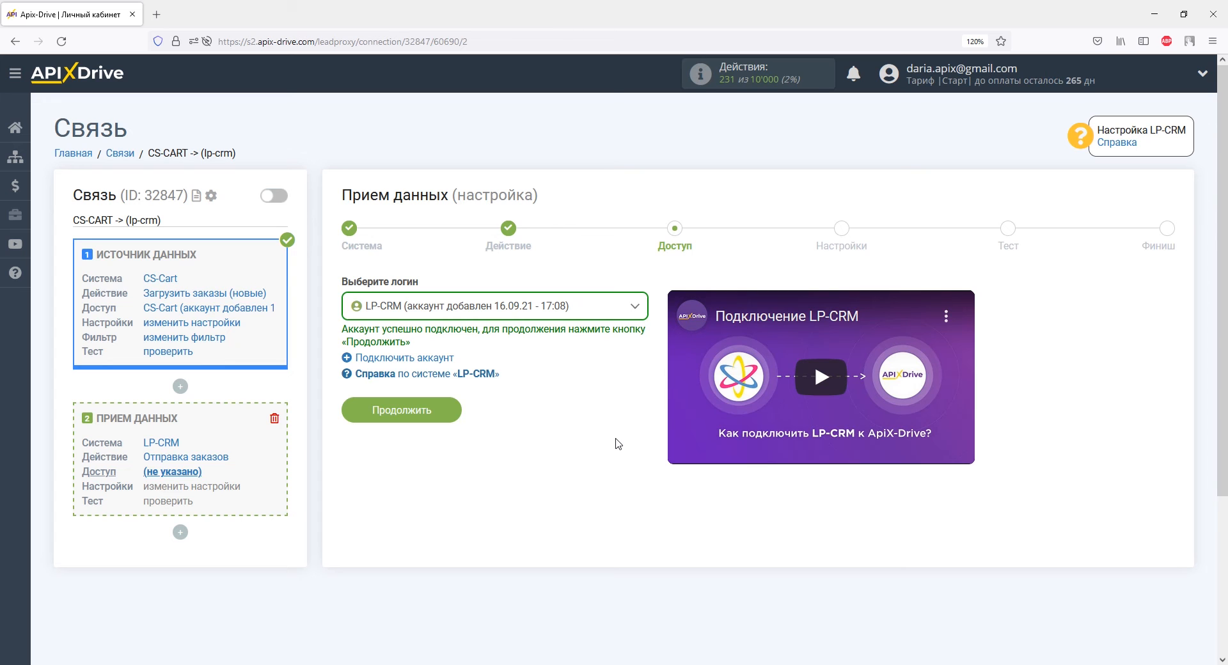
click(451, 413)
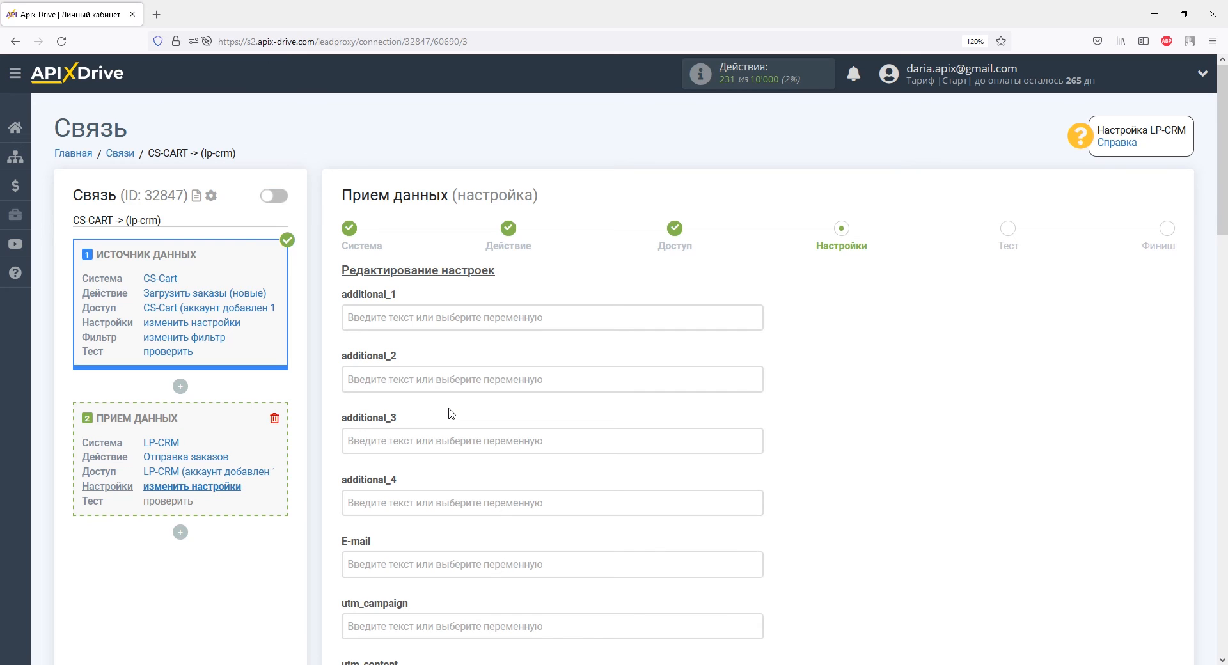
Map the E-mail field to the CS-Cart email variable and set "Офис (id в CRM)" to 1
scroll(451, 412, down, 4)
click(445, 329)
drag(757, 280, 756, 313)
click(486, 328)
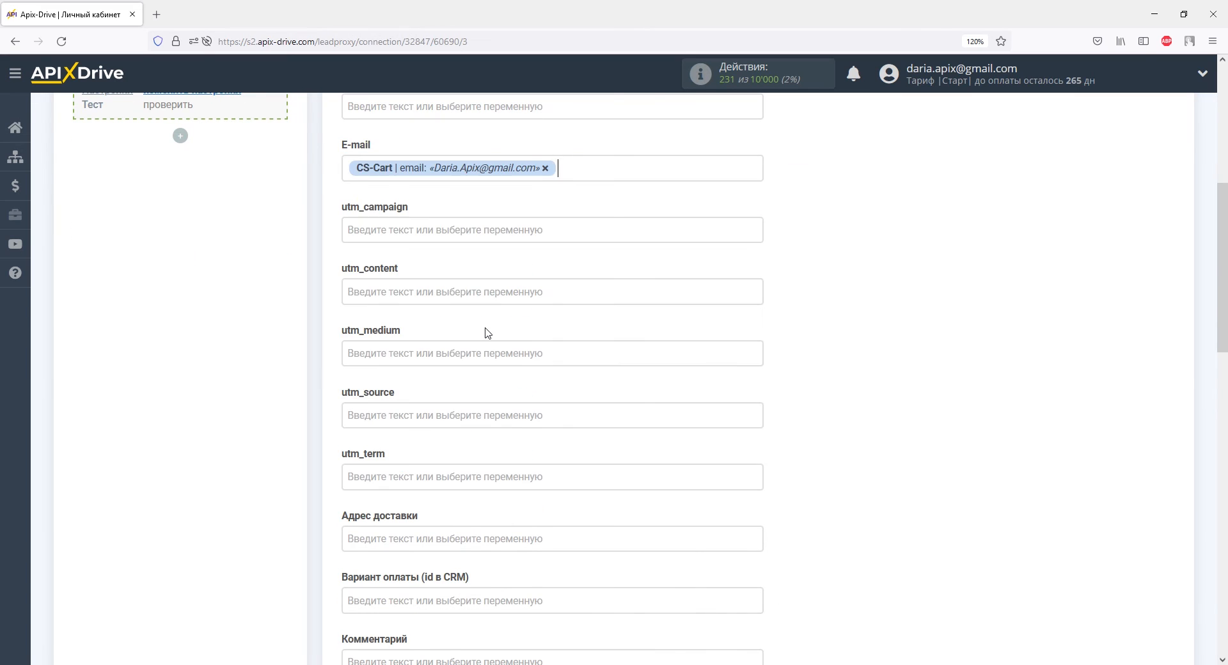
scroll(487, 332, down, 8)
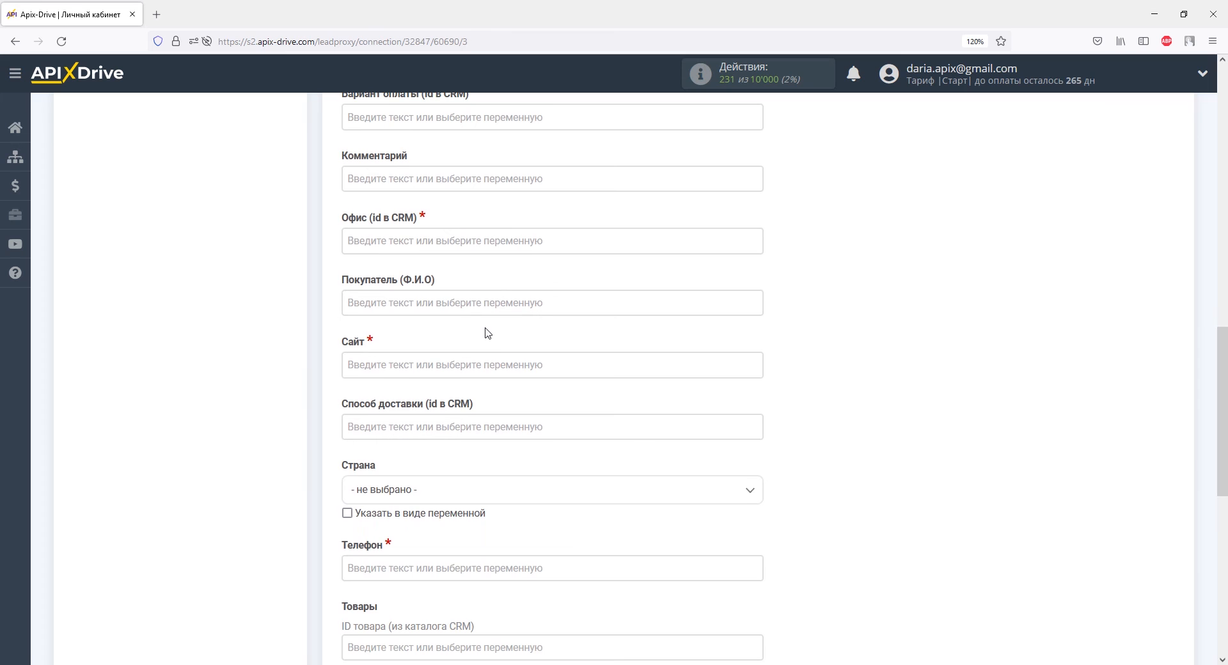
click(469, 241)
text(1)
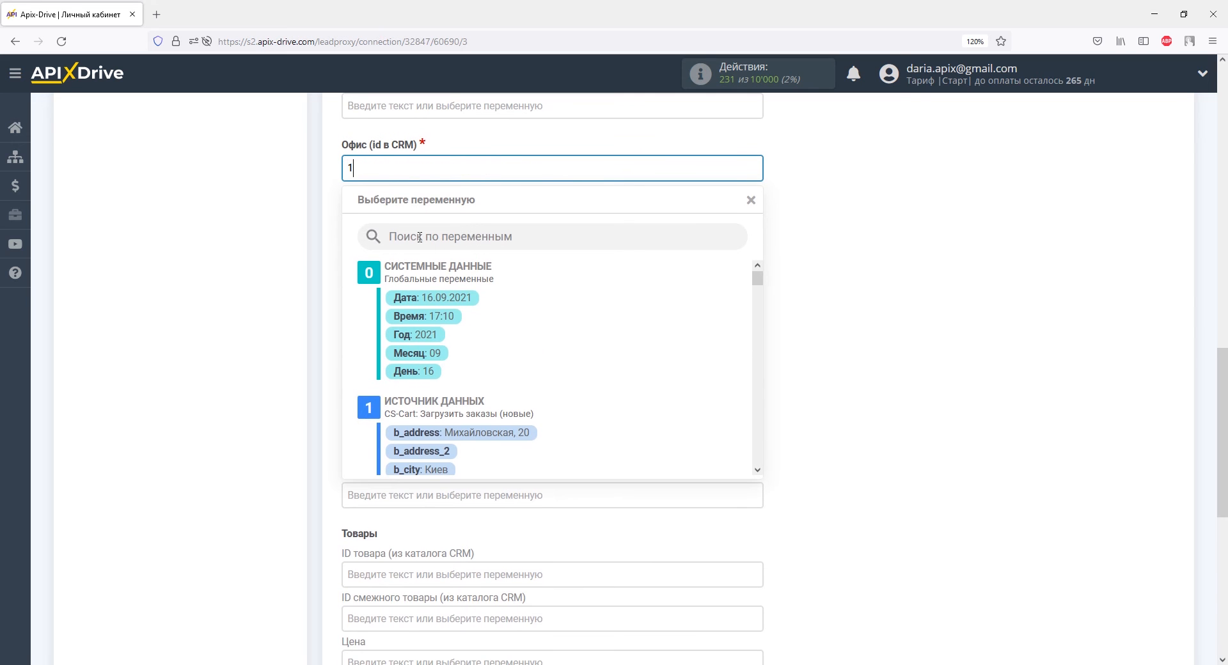
click(323, 241)
Map "Покупатель (Ф.И.О)" to the CS-Cart variables b_firstname and b_lastname
click(347, 232)
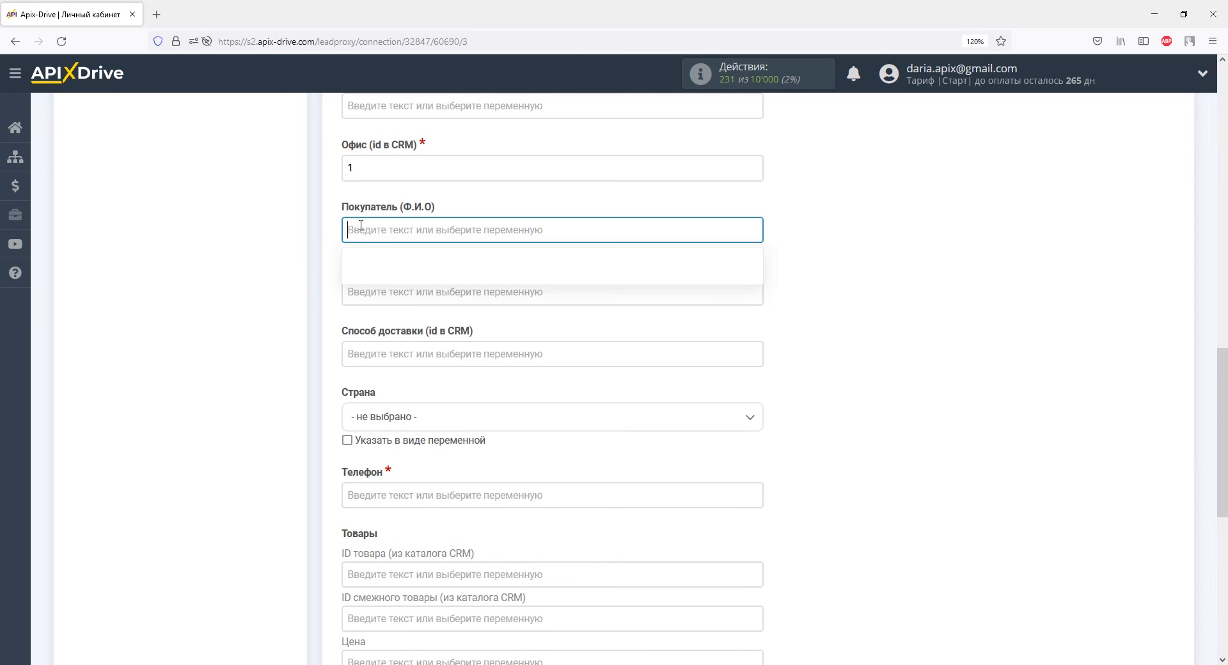
drag(760, 283, 759, 298)
click(479, 339)
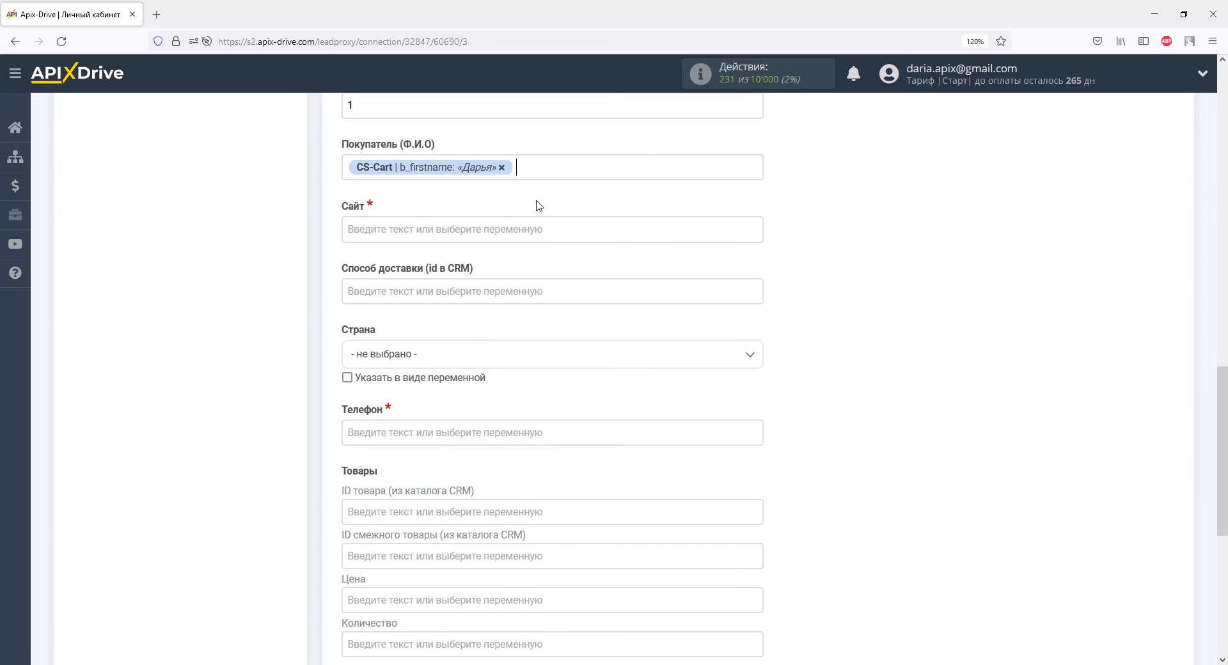
click(538, 168)
click(484, 349)
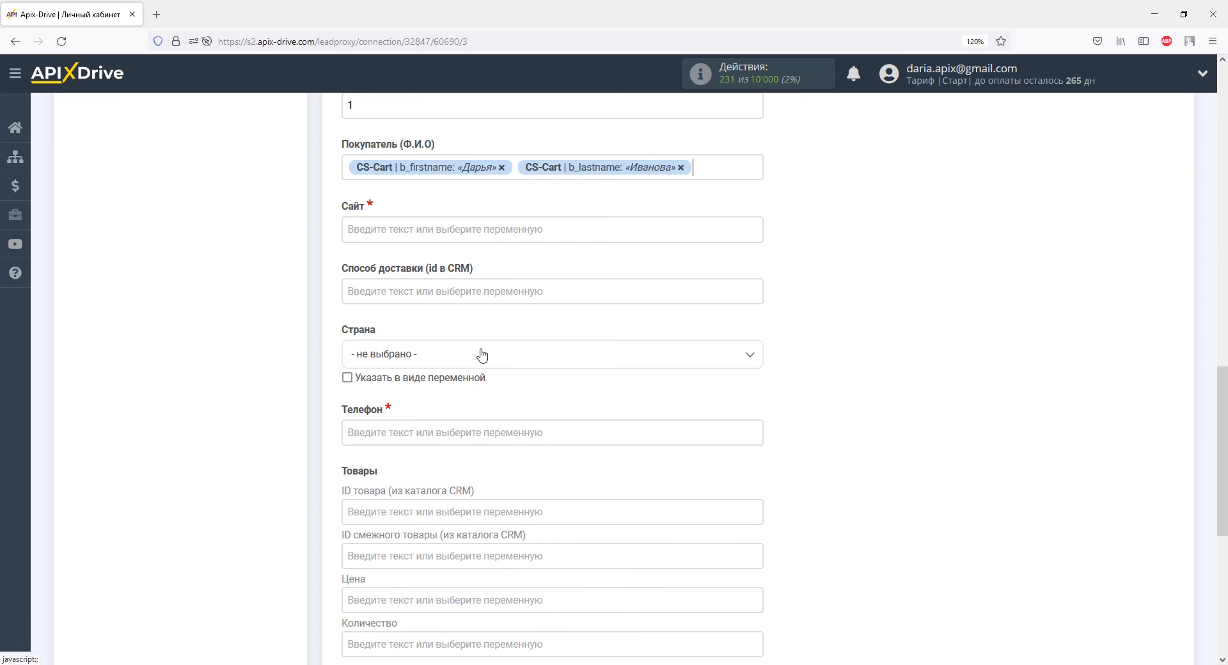
Set "Сайт" to cs-cart-demo.seo24.com.ua and map "Телефон" to the CS-Cart variable b_phone
click(381, 229)
right_click(422, 234)
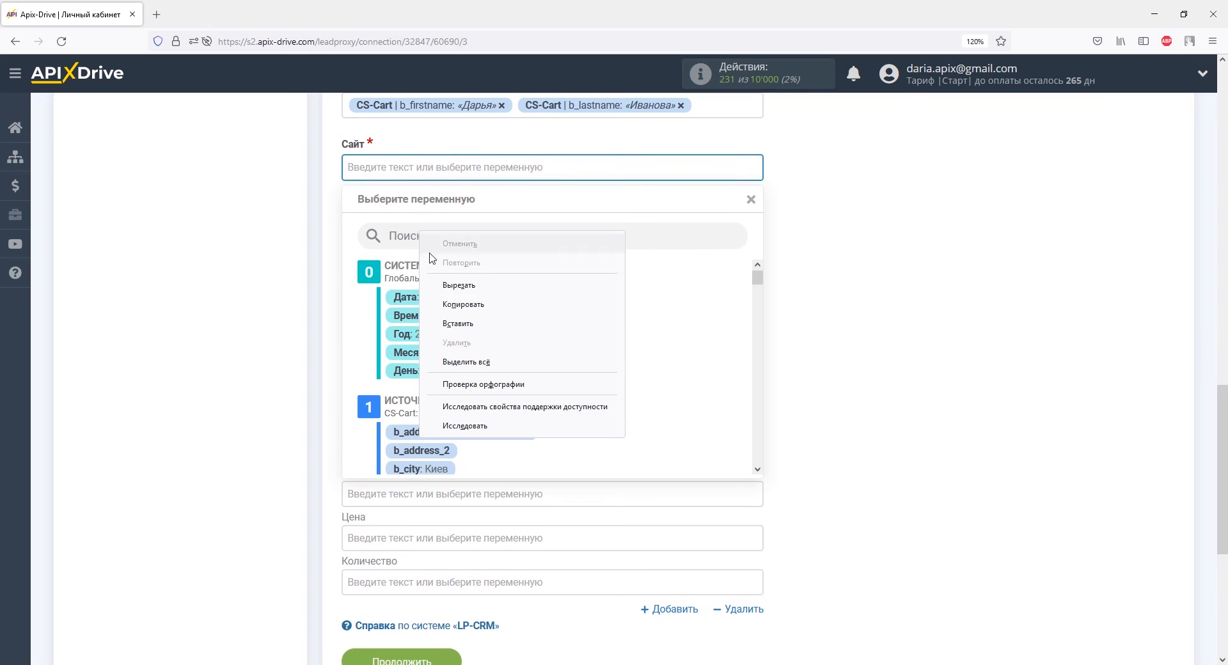
click(452, 323)
click(321, 293)
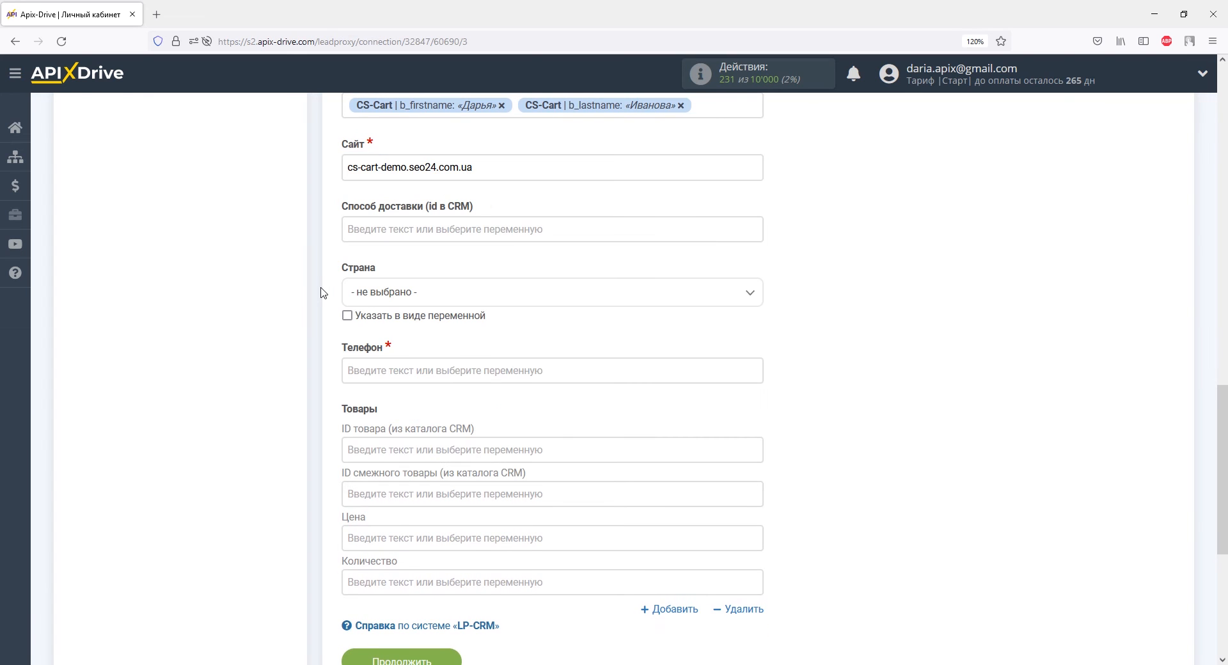
click(401, 367)
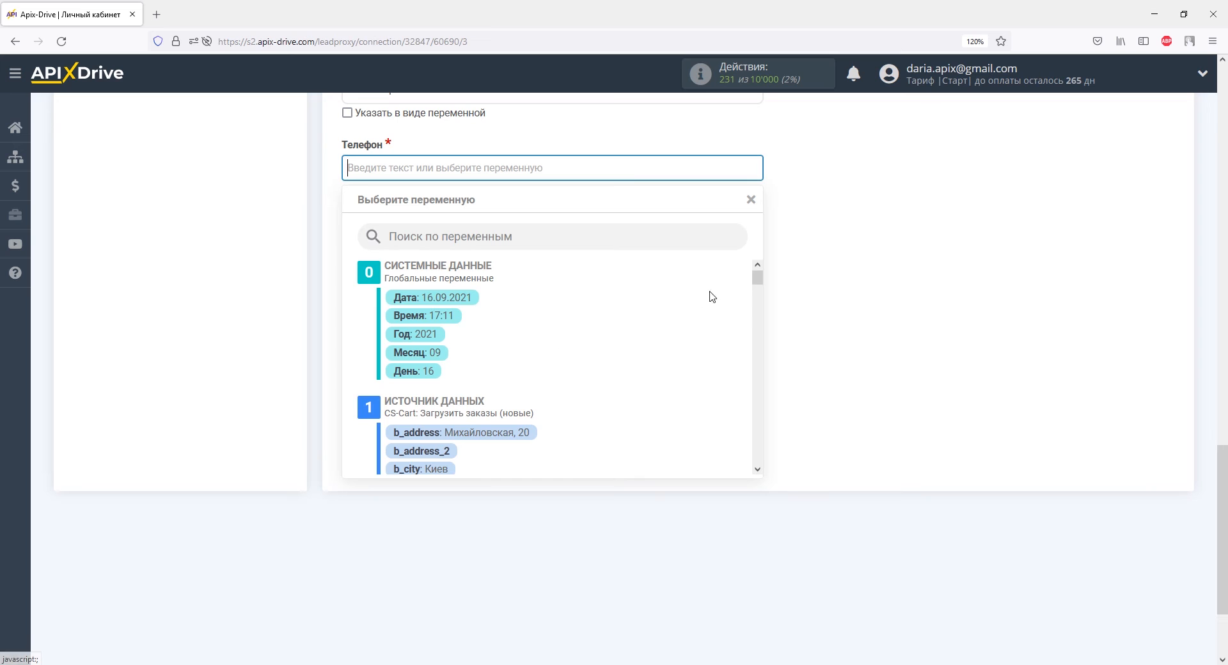
drag(759, 277, 759, 305)
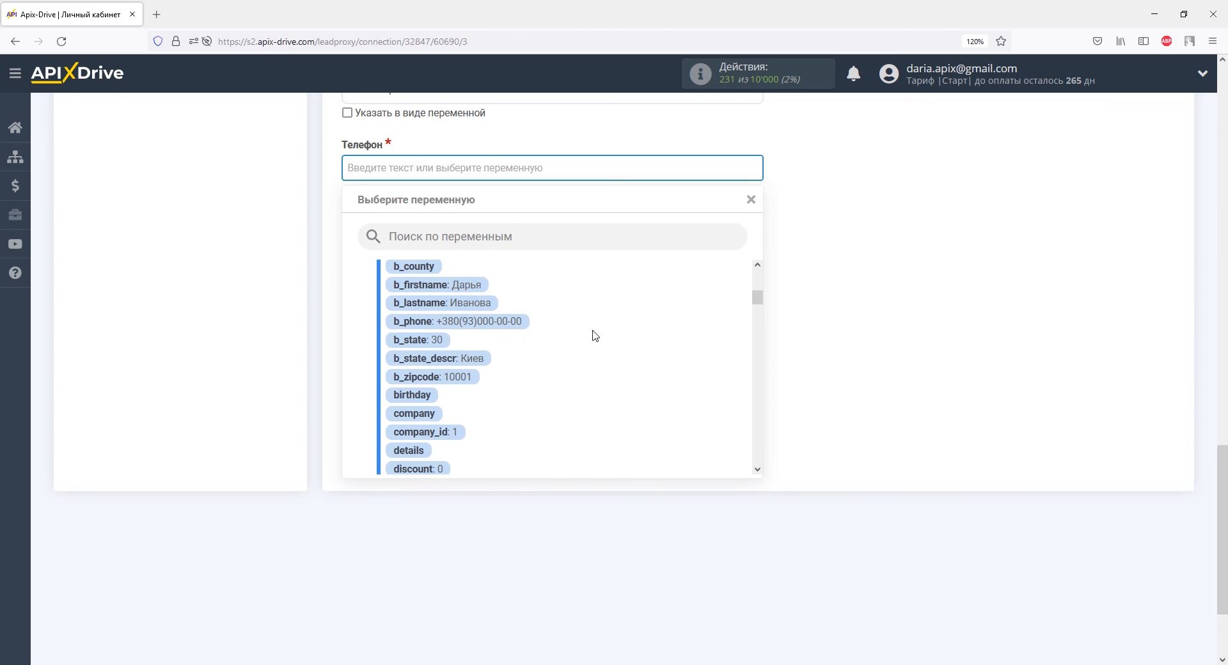
click(514, 321)
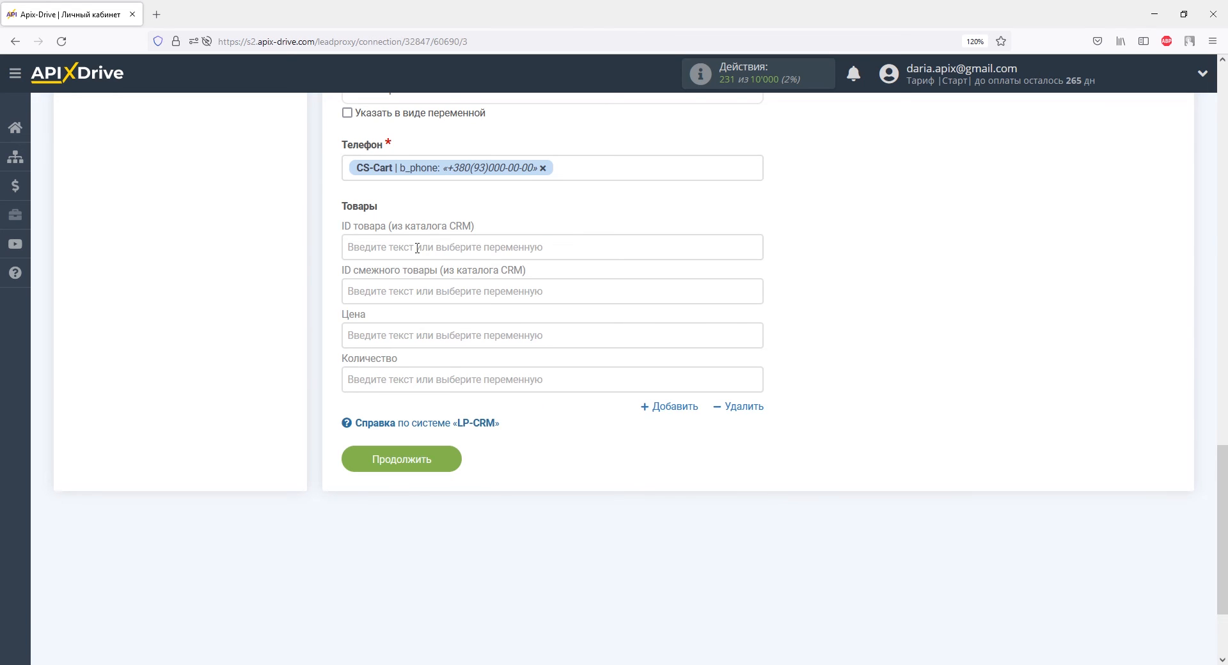
Map "ID товара (из каталога CRM)" to the CS-Cart variable product_id and compare it with the Drifter 2 article in LP-CRM
click(418, 248)
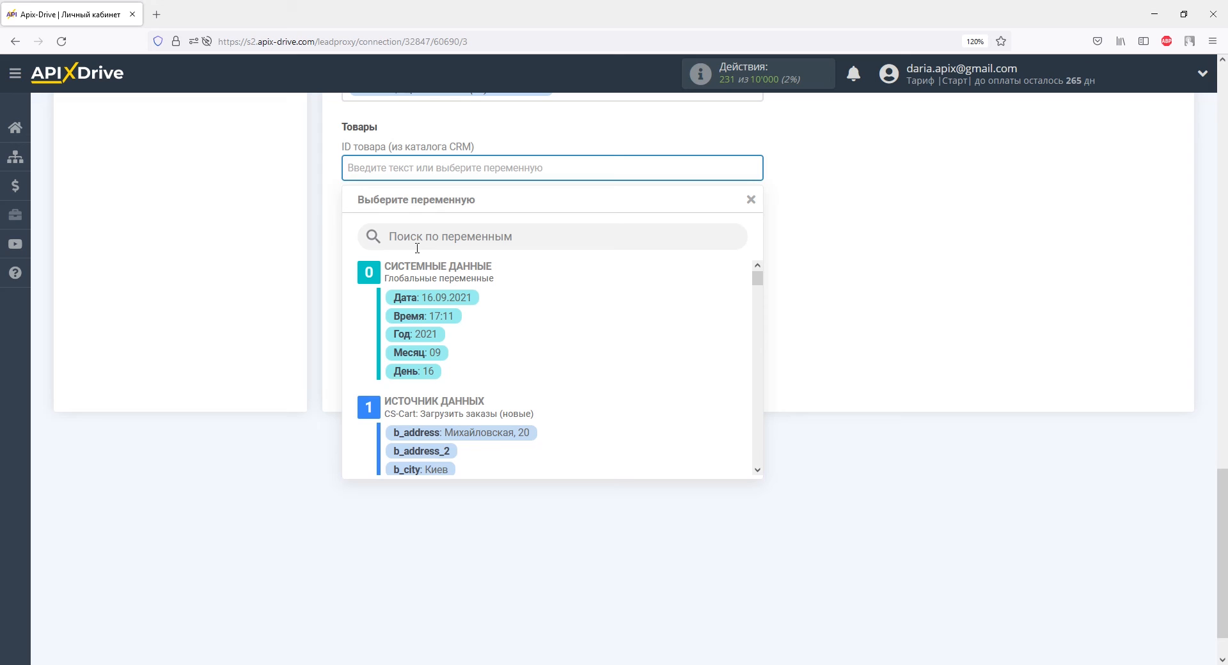
drag(758, 279, 758, 390)
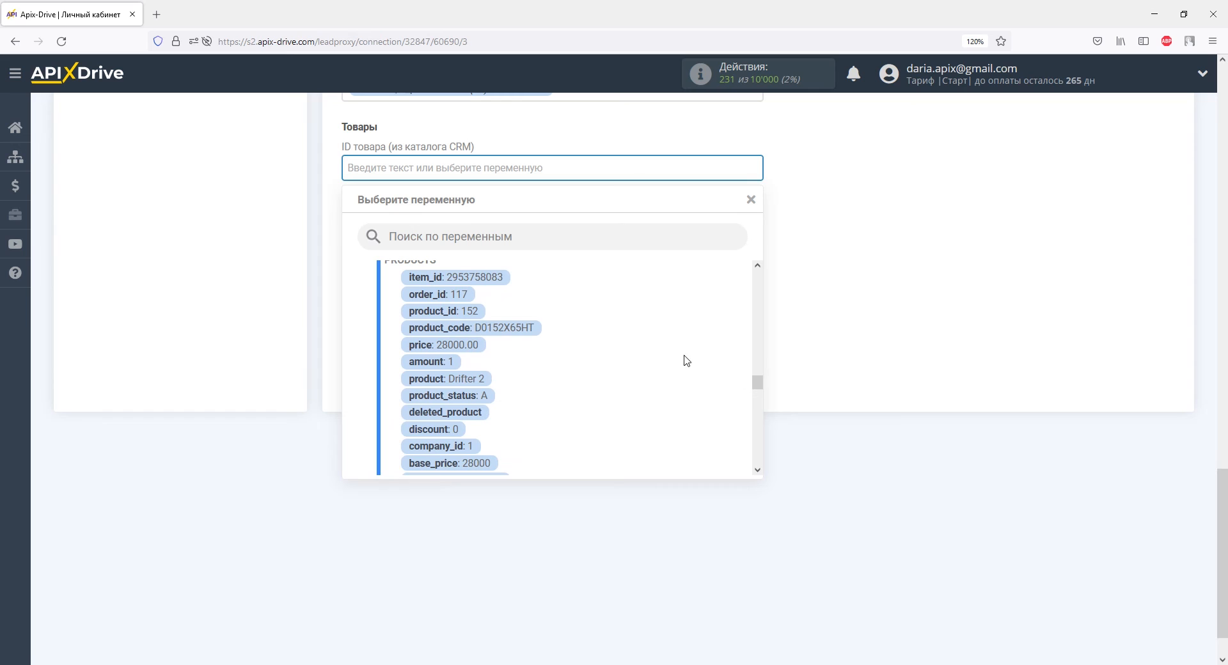
click(477, 311)
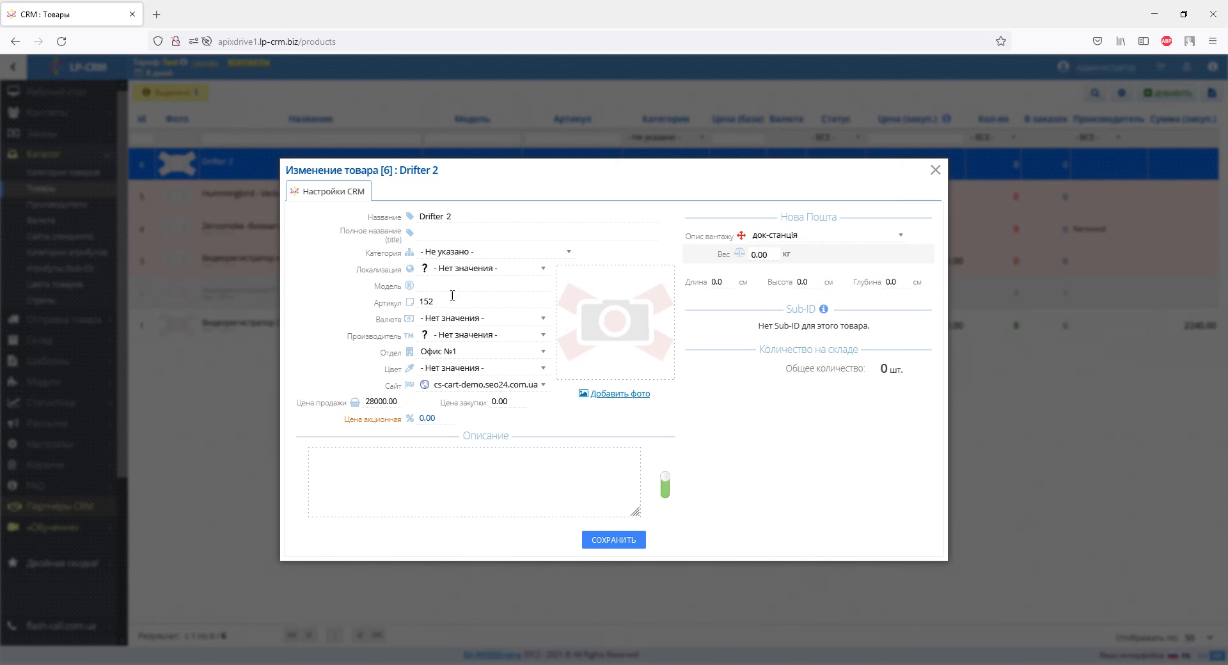
drag(374, 303, 439, 302)
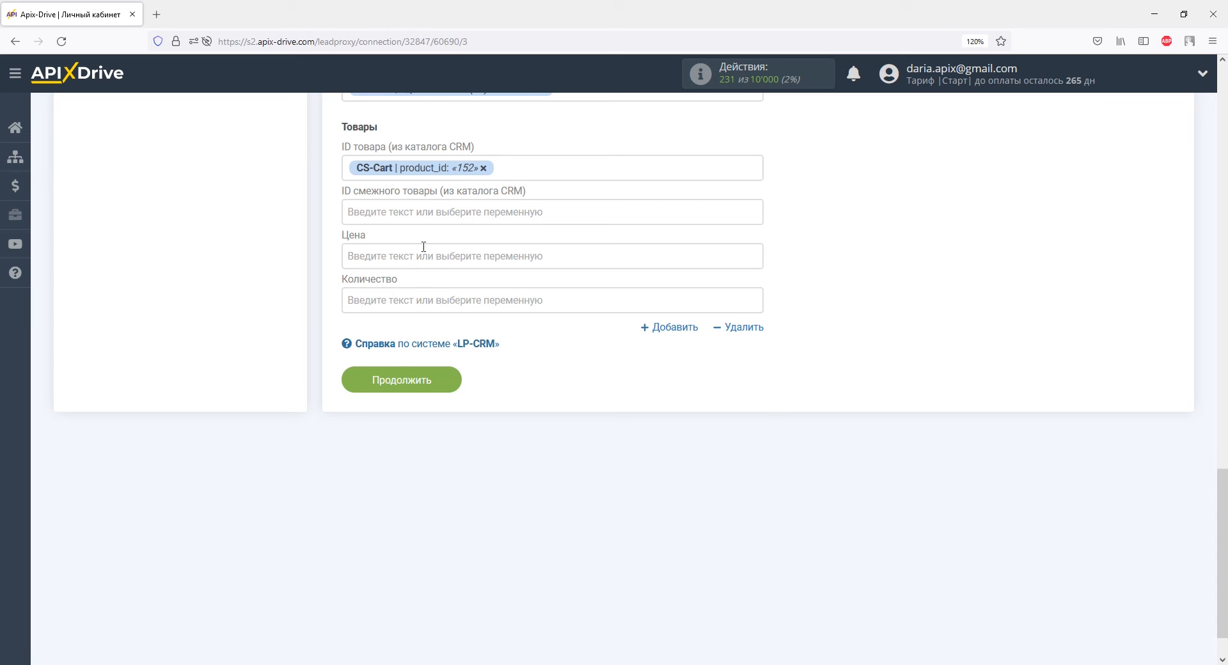
Map the product's "Цена" to the CS-Cart variable price and "Количество" to amount
click(439, 247)
drag(757, 318, 756, 428)
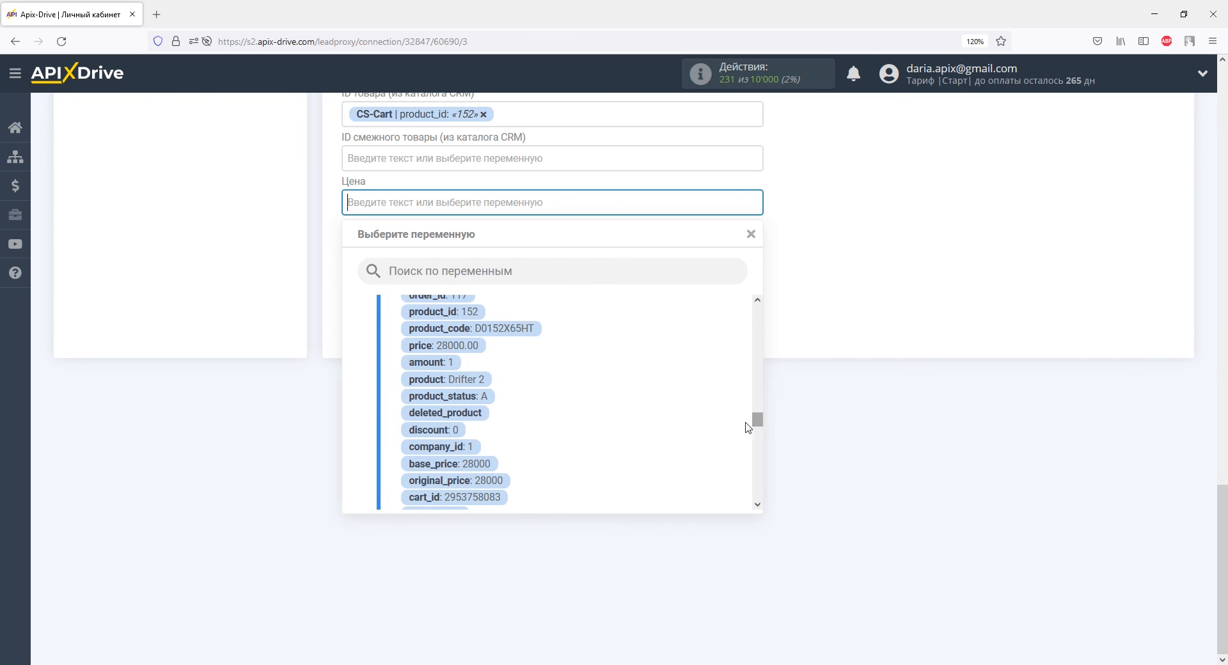
click(473, 346)
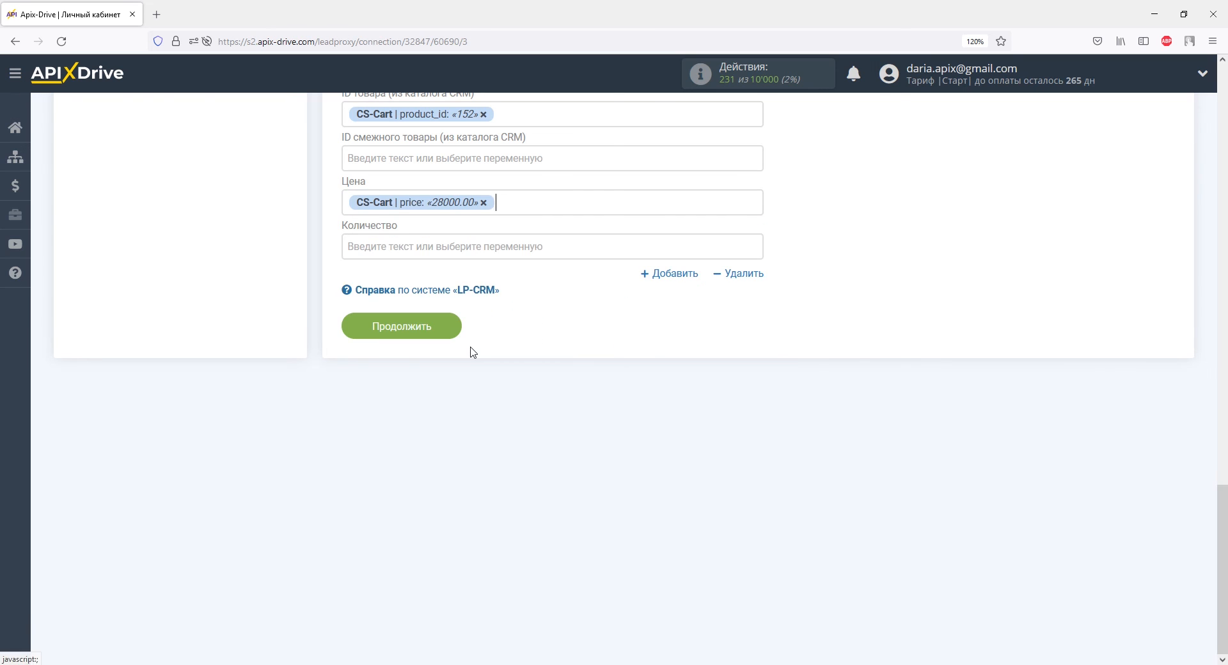
click(420, 248)
drag(757, 353, 756, 461)
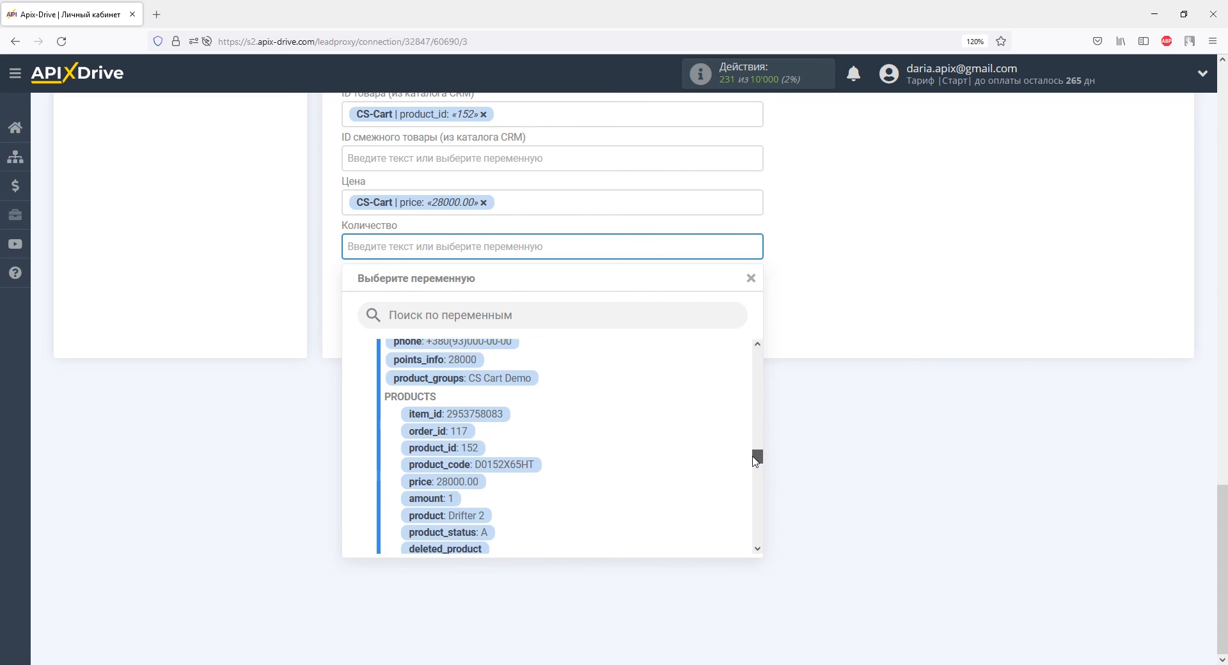
click(438, 479)
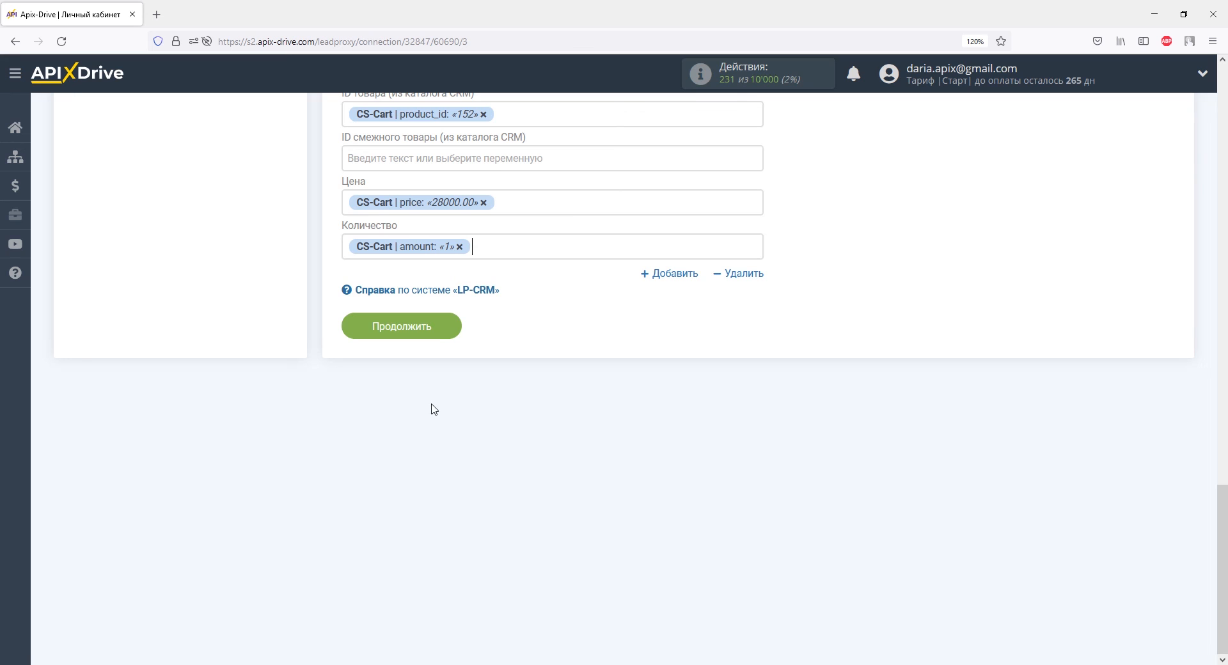
Continue to the test stage and send the test order data to LP-CRM
click(439, 328)
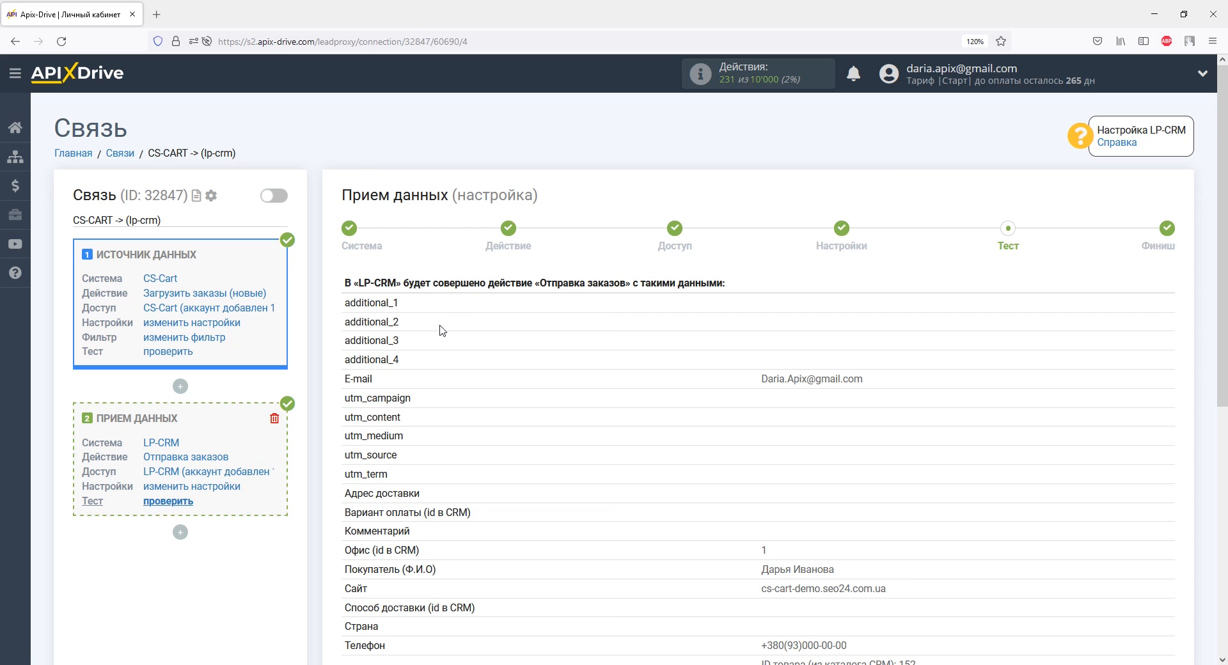
scroll(440, 330, down, 5)
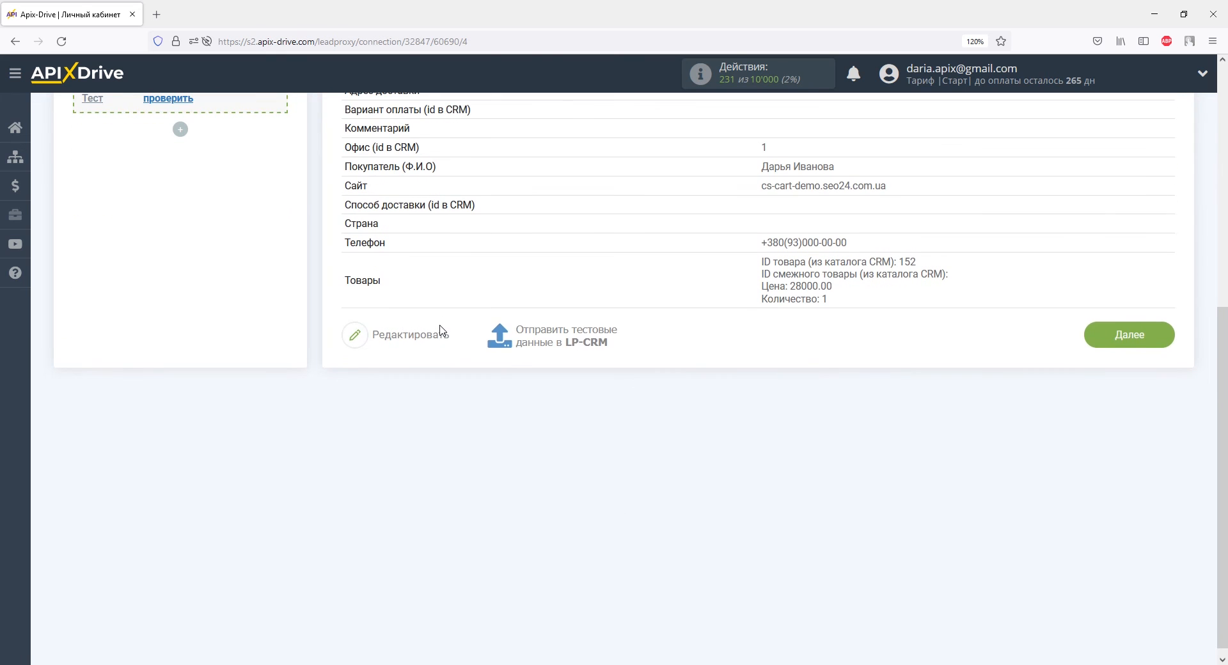
click(520, 344)
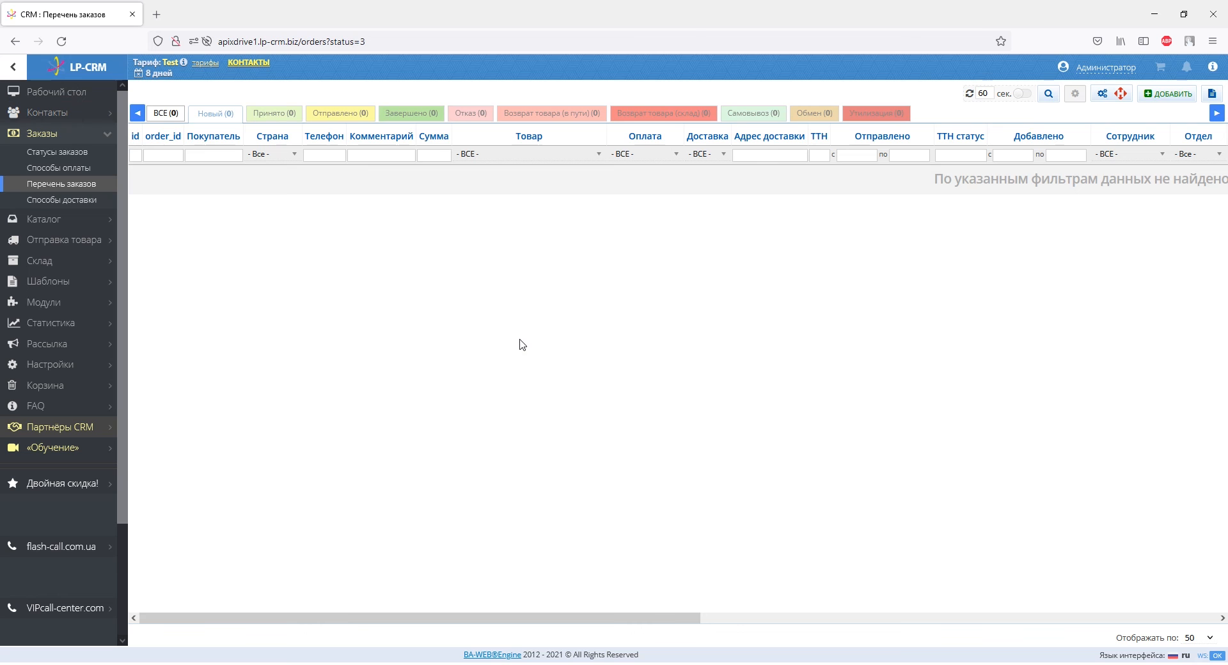
Refresh the LP-CRM order list and open the new test order to check its buyer, product and price details
click(61, 41)
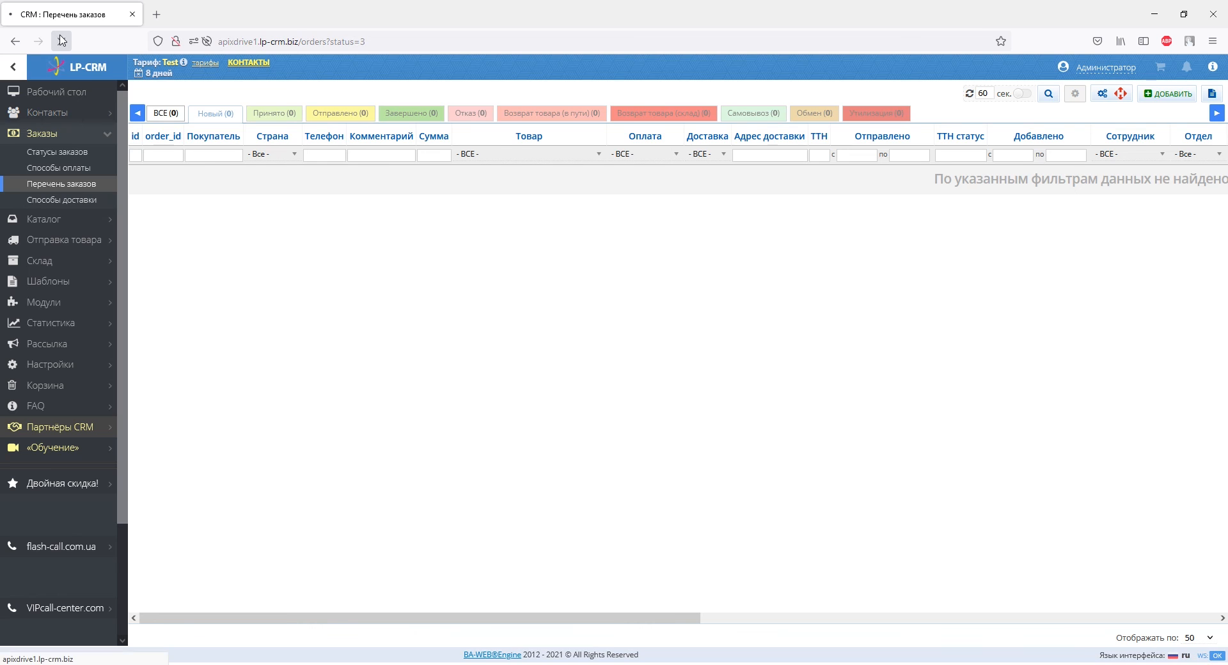
click(163, 171)
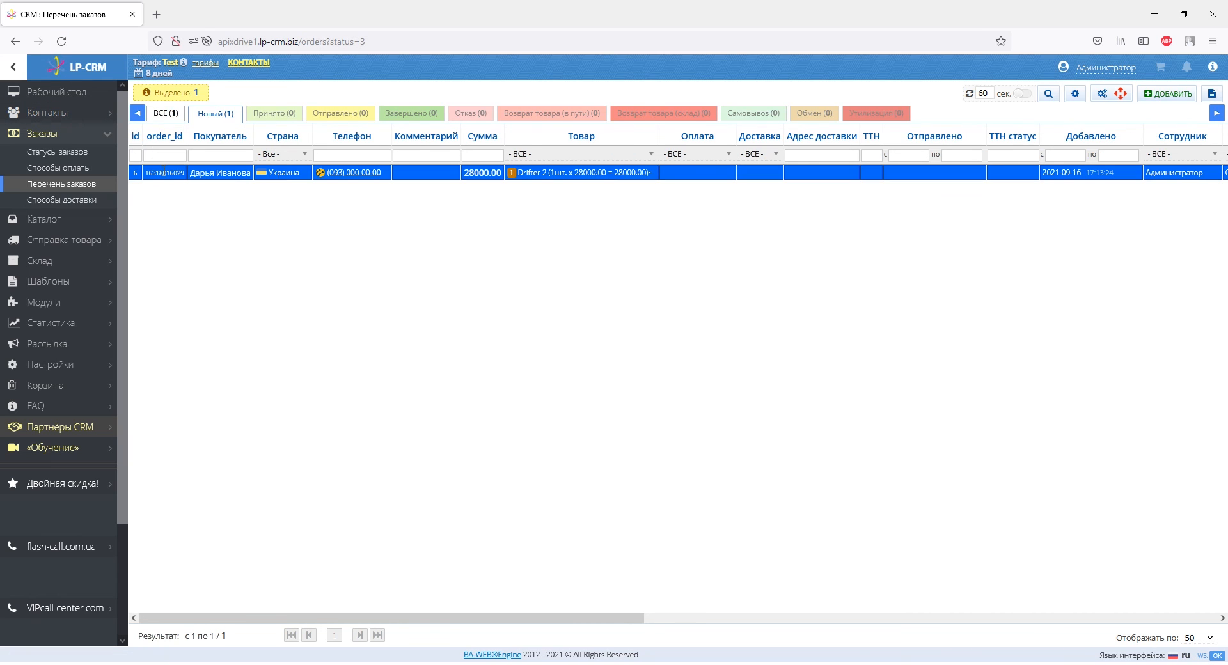
double_click(163, 171)
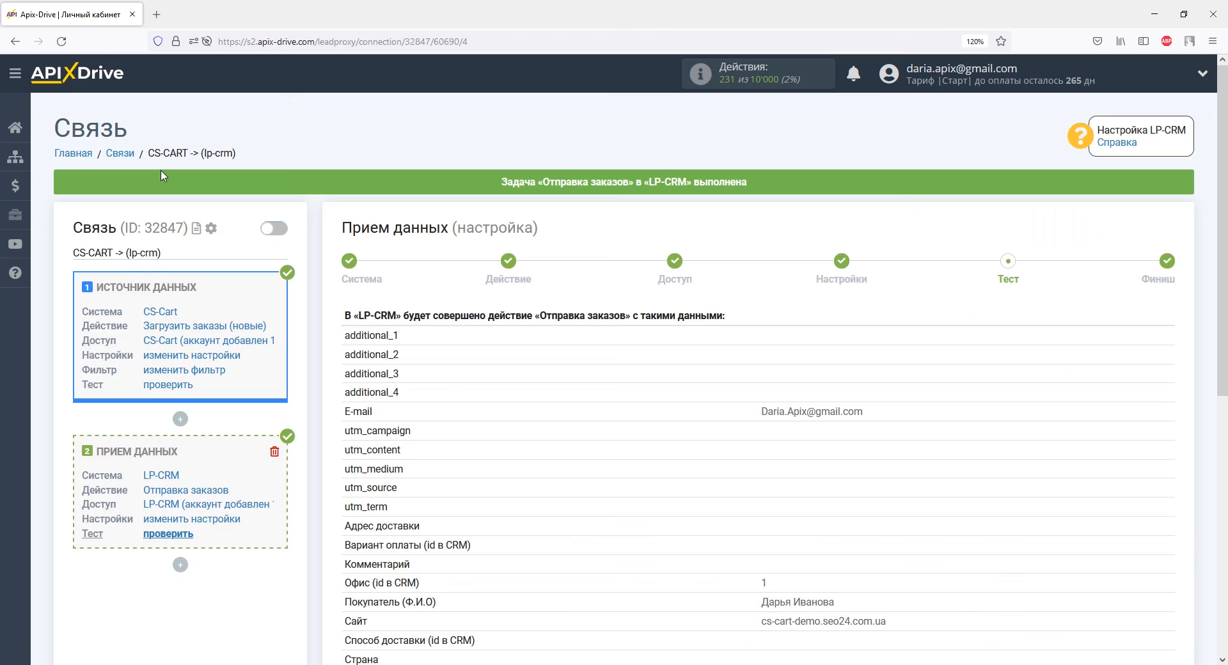
Back in ApiX-Drive, complete the data reception setup and enable automatic updates for the connection
scroll(754, 320, down, 10)
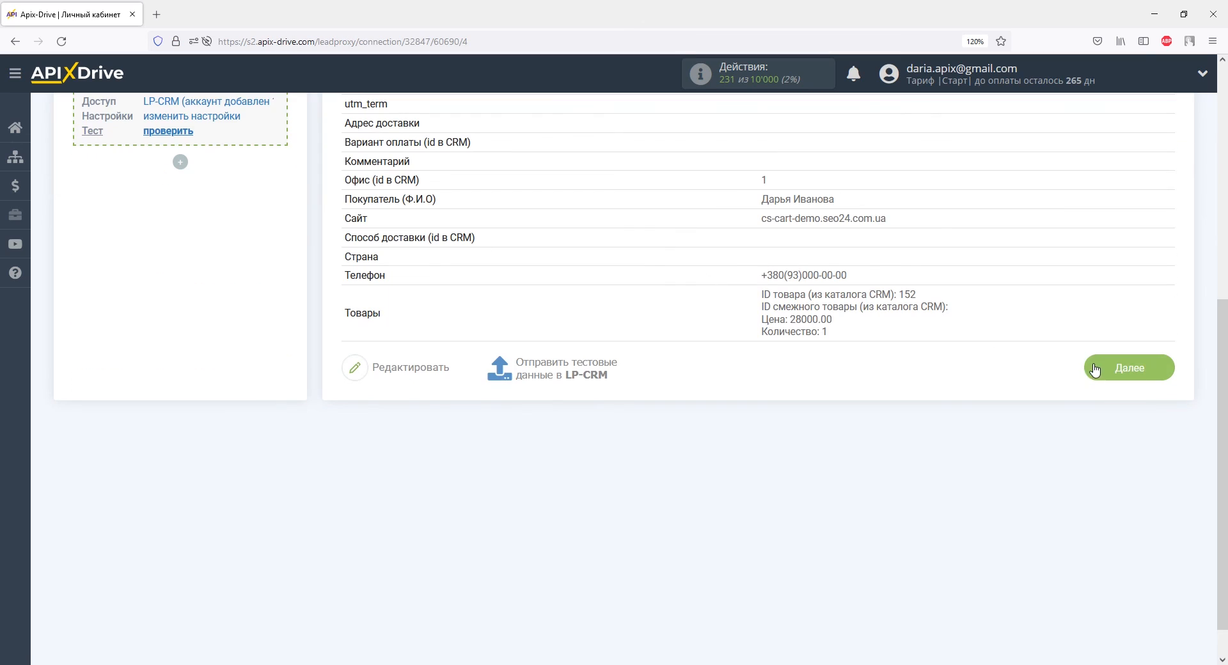
click(1095, 370)
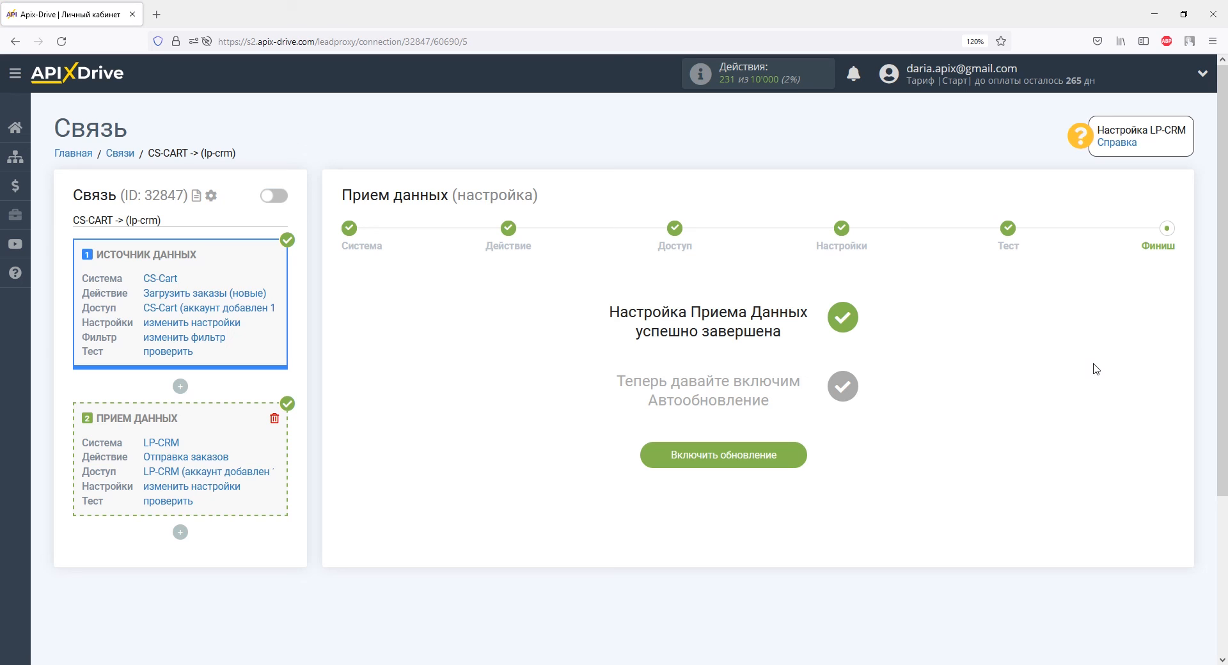
click(794, 458)
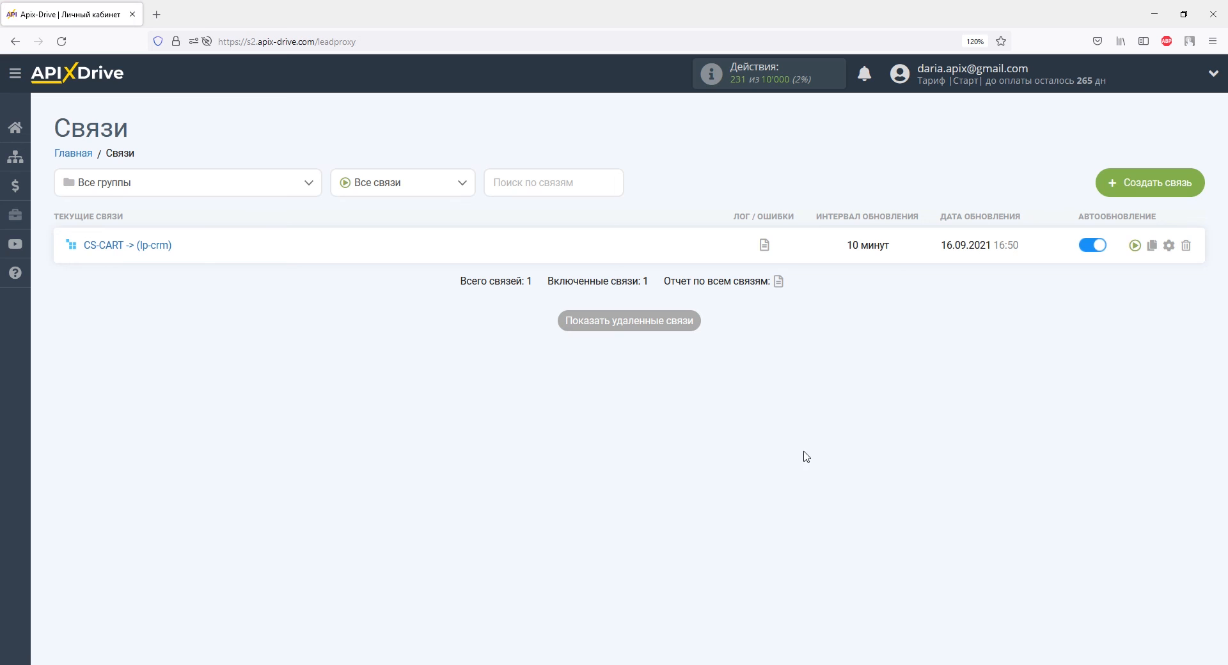
Set the update interval of the CS-CART -> (lp-crm) connection to 5 minutes and save it
click(1168, 245)
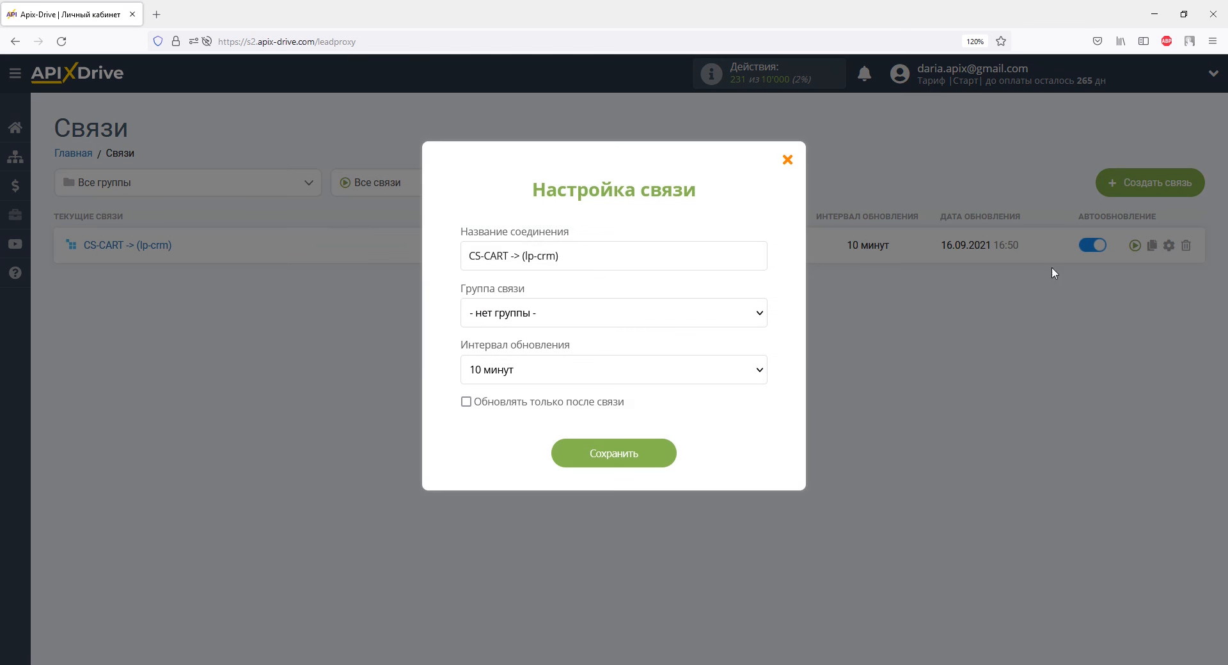
click(766, 368)
click(690, 164)
click(636, 459)
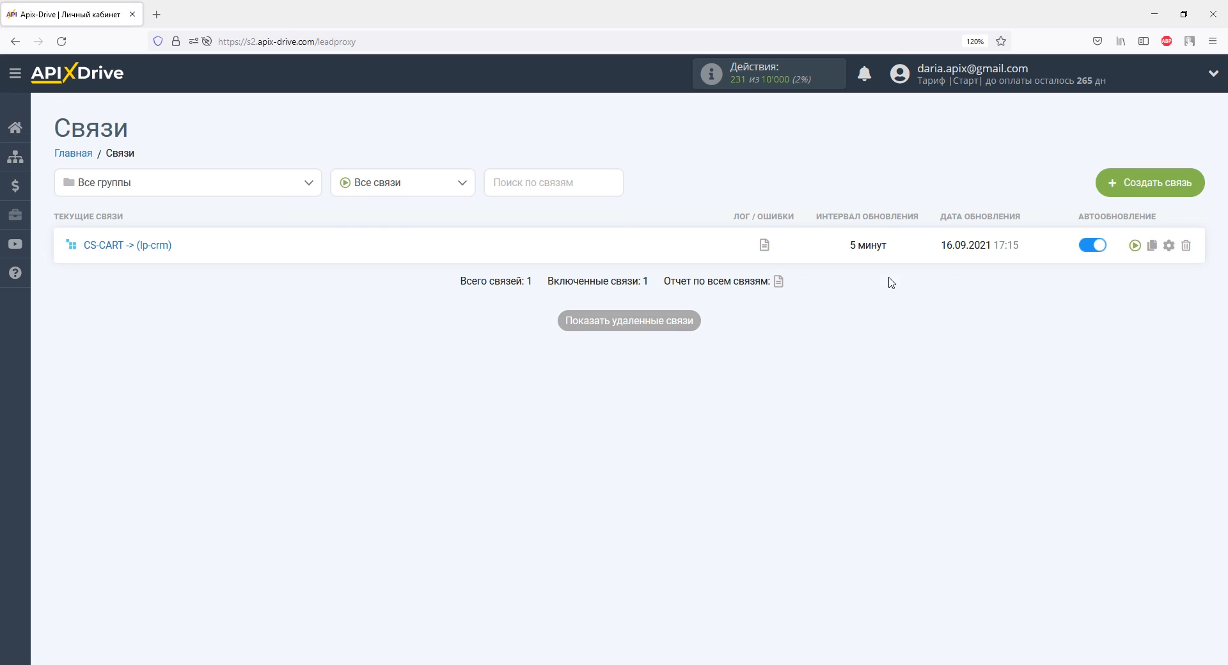